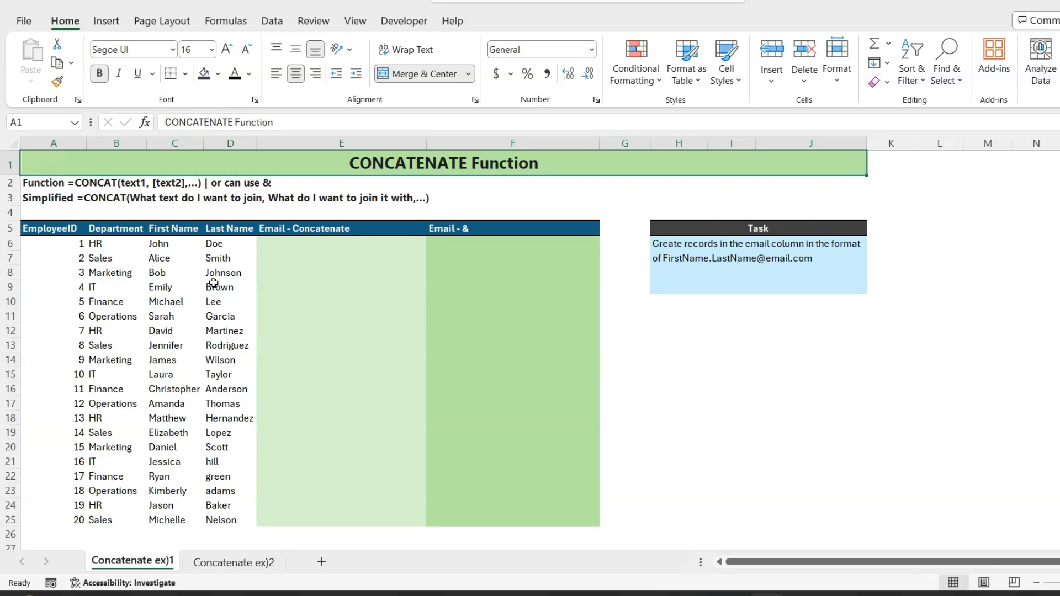
Step: In E6, enter a CONCAT formula joining the first name in C6 with the last name in D6
left_click(284, 245)
type("=con")
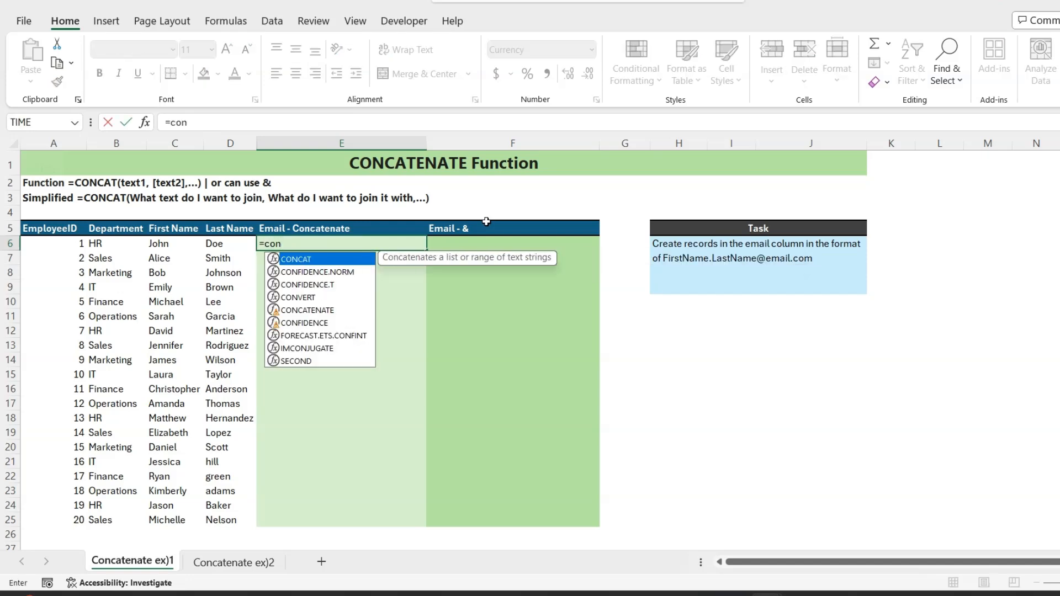
double_click(309, 260)
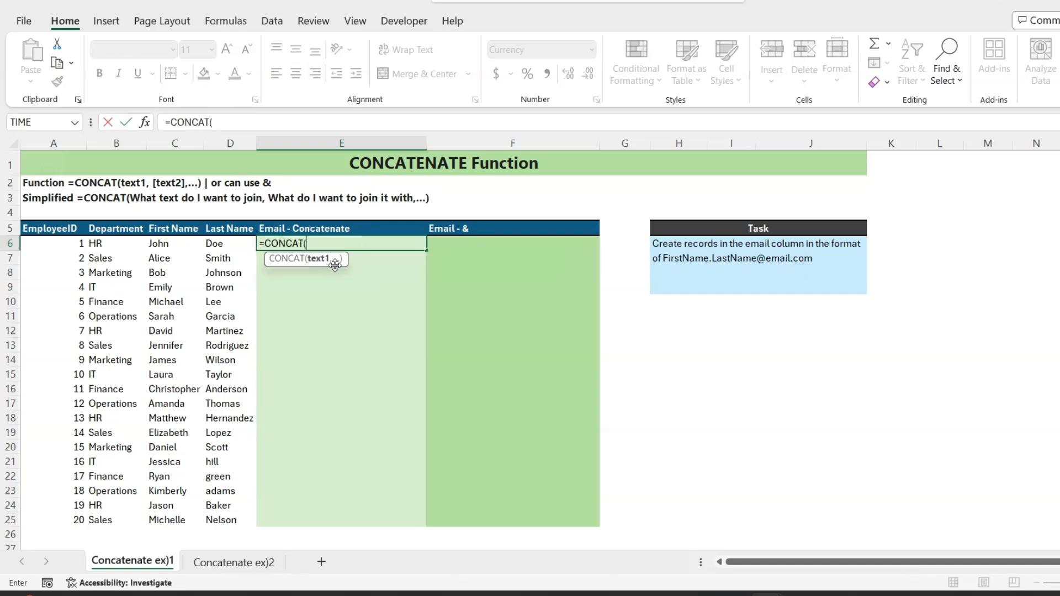
left_click(161, 243)
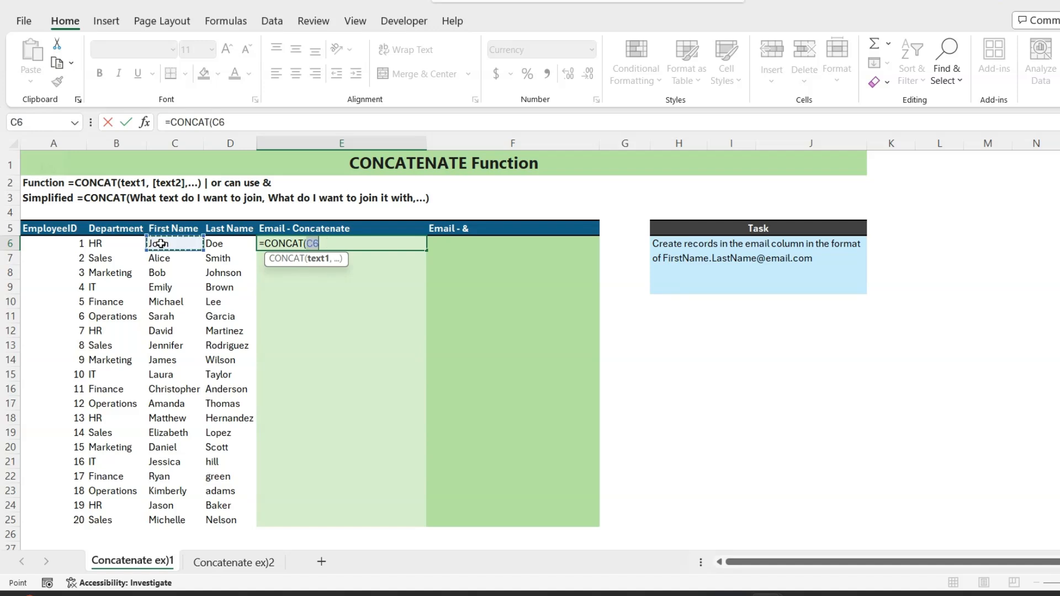
type(",")
left_click(212, 243)
type(")")
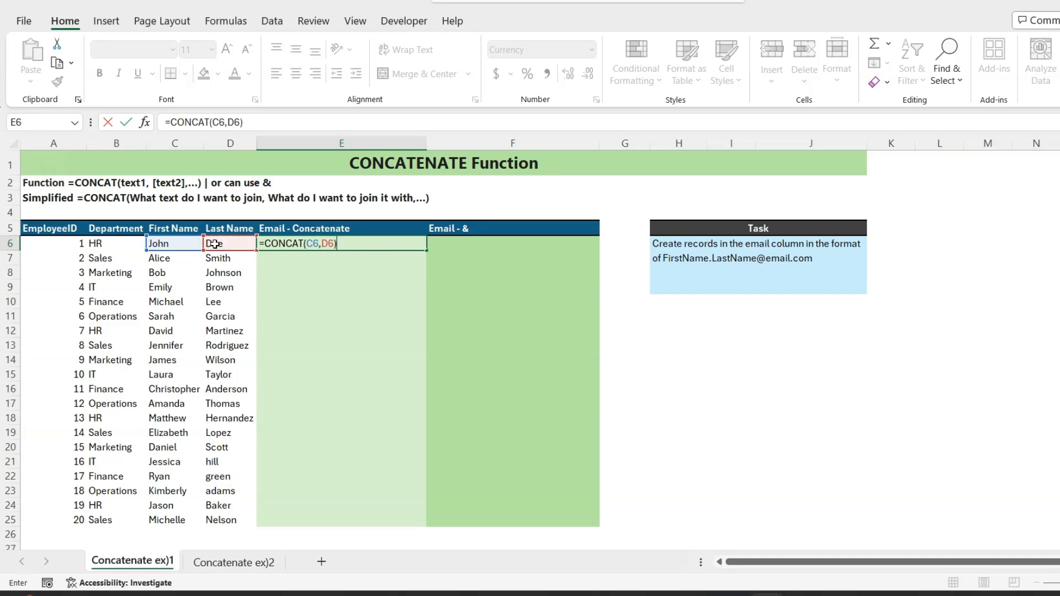
key("Return")
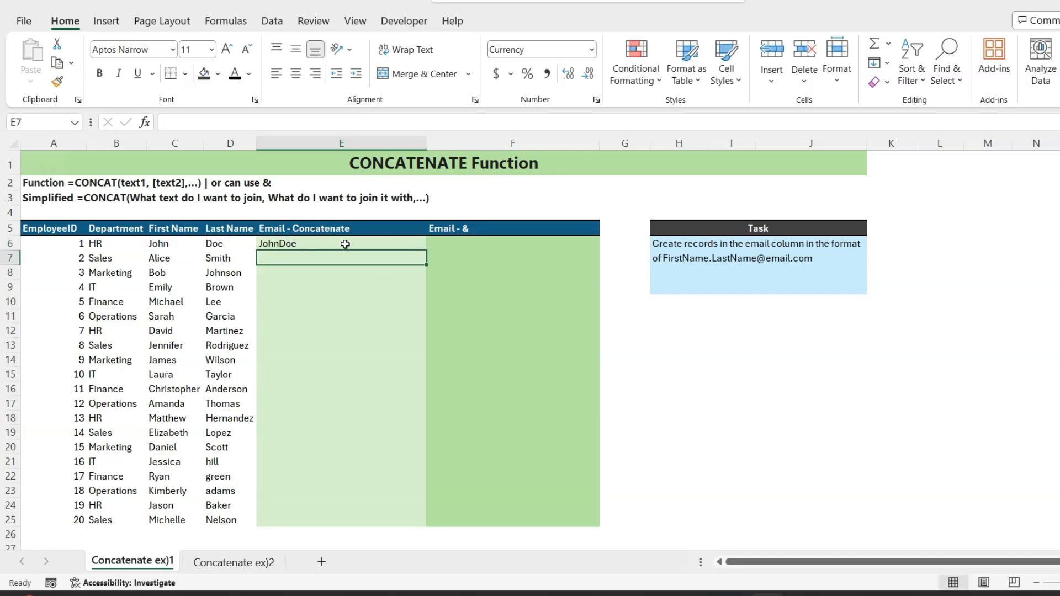
Step: Edit the E6 formula to insert a "." between the first and last name arguments
left_click(292, 243)
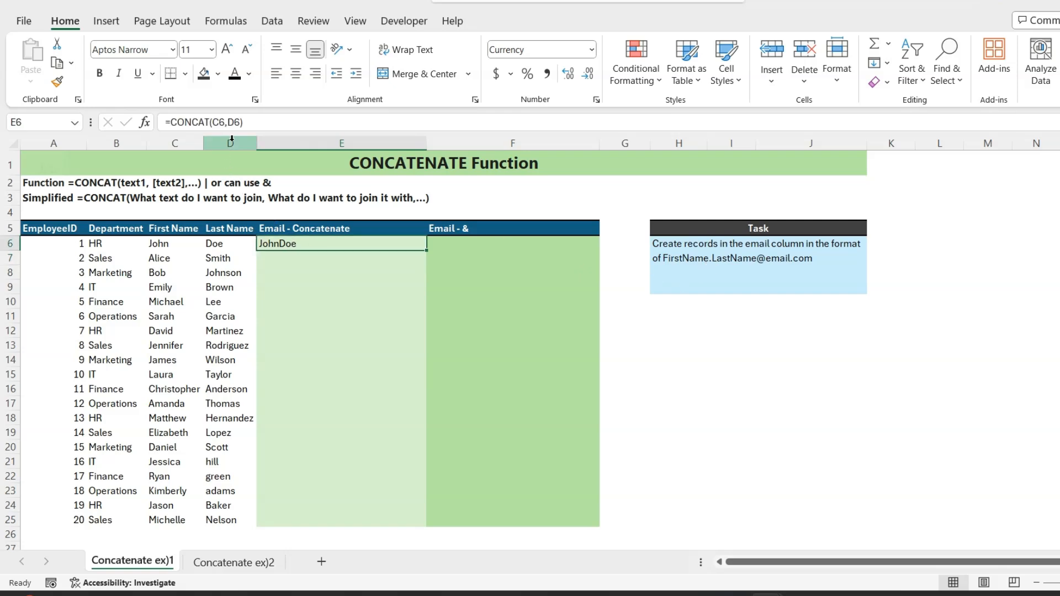
left_click(228, 122)
type("\".\"")
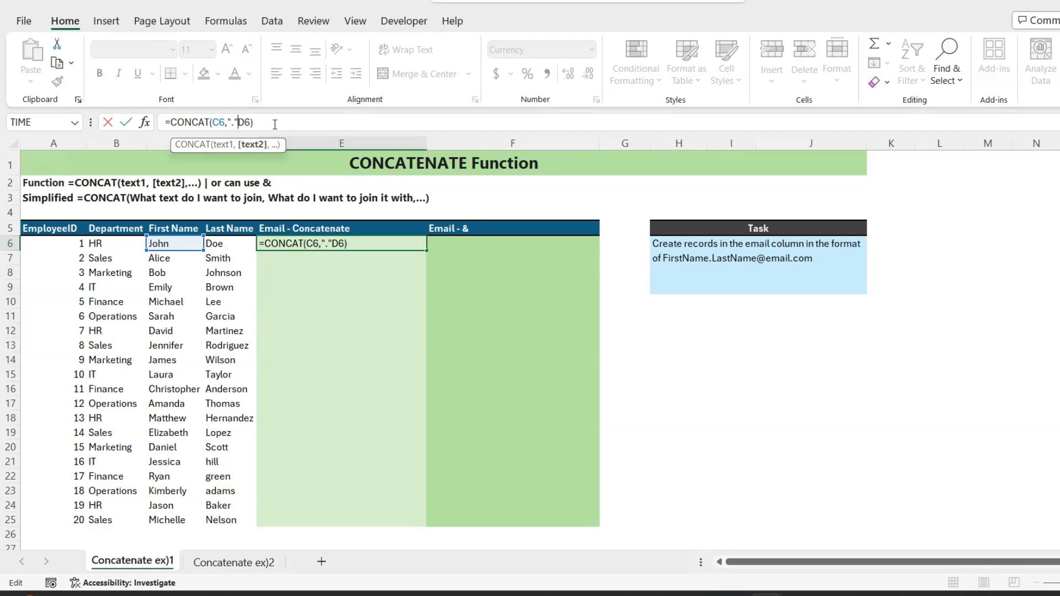
type(",")
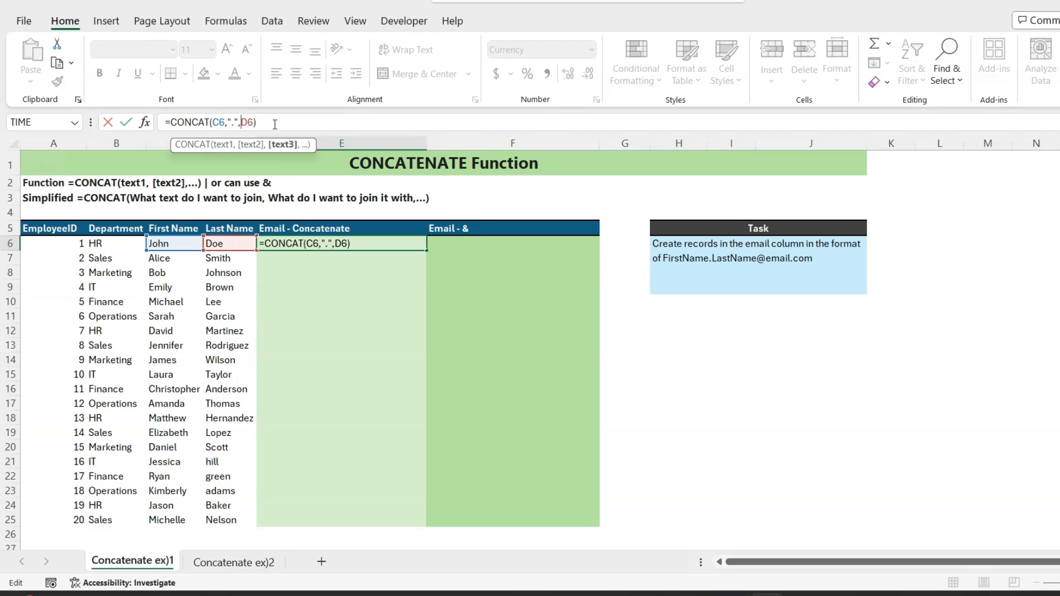
key("Return")
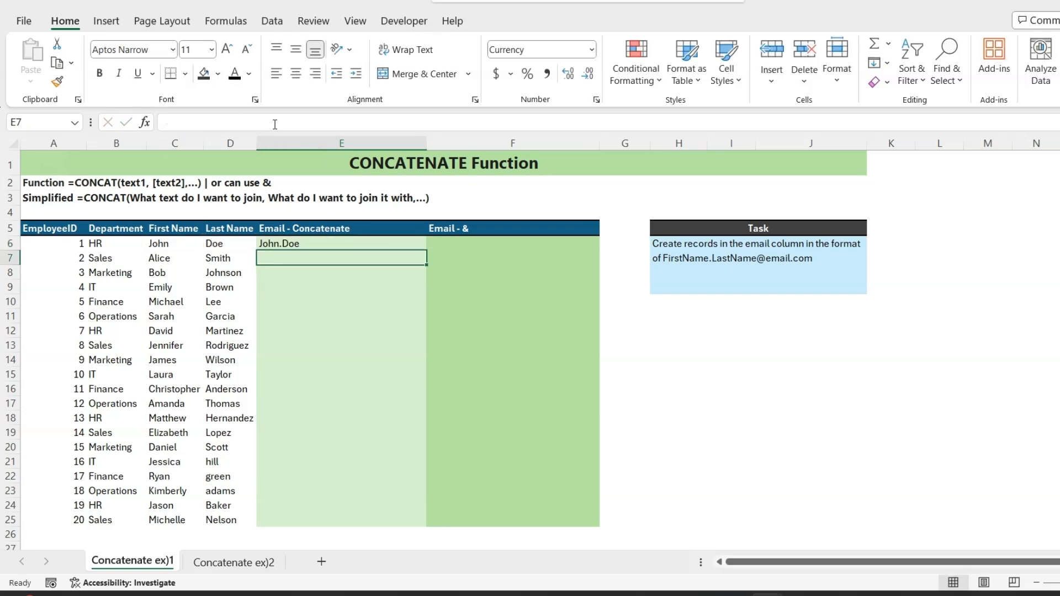
key("Up")
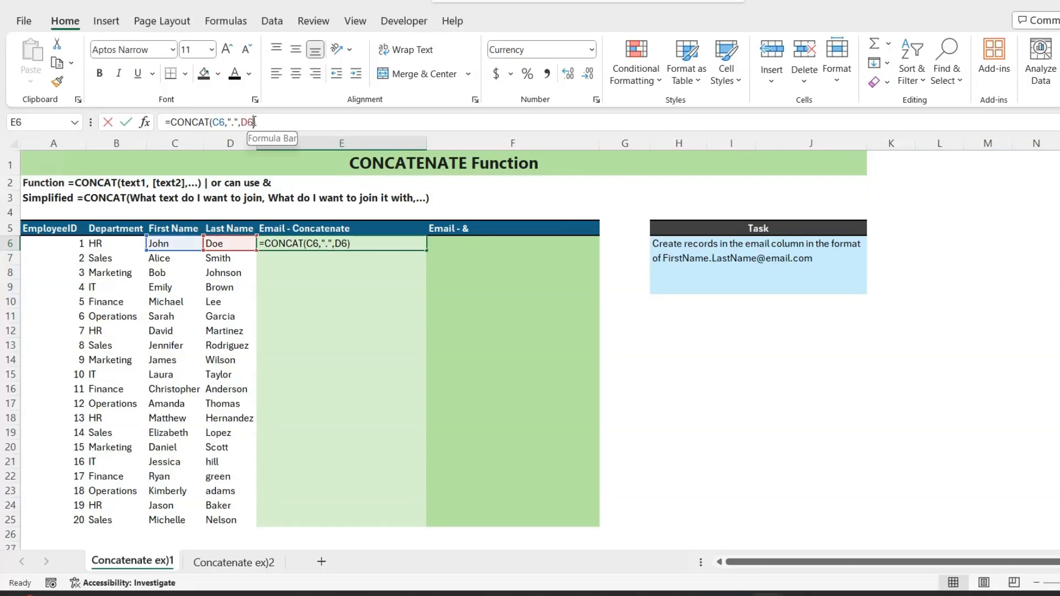
left_click(254, 122)
type(",\"")
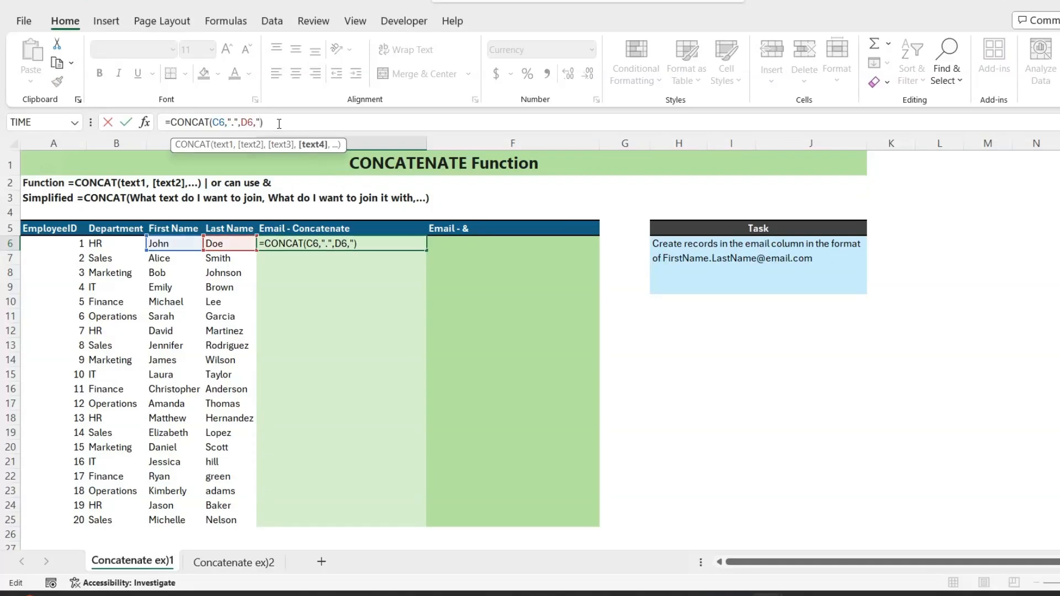
type("@email.com\"")
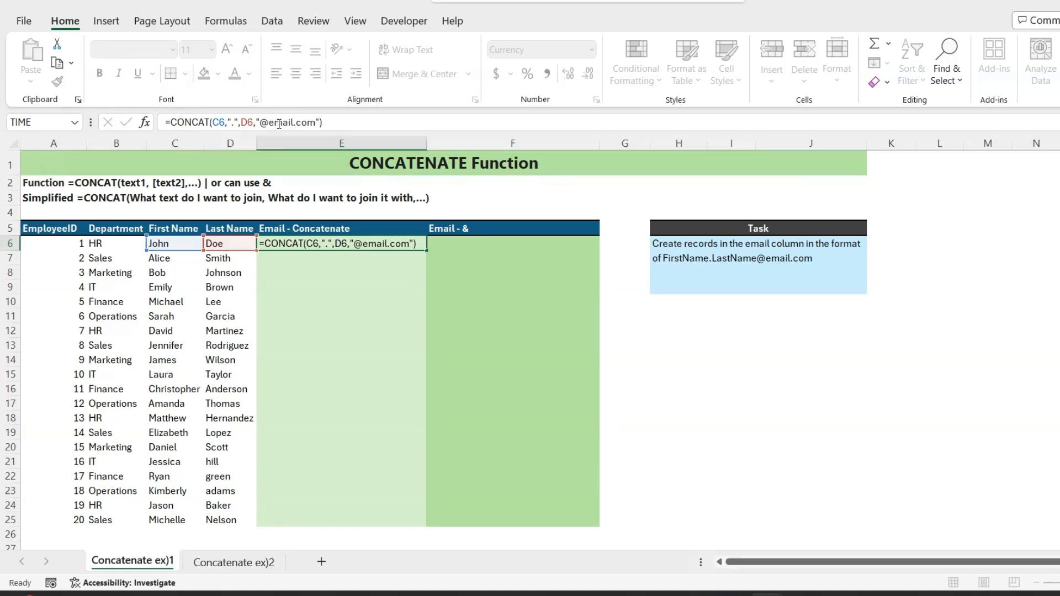
key("Return")
key("Up")
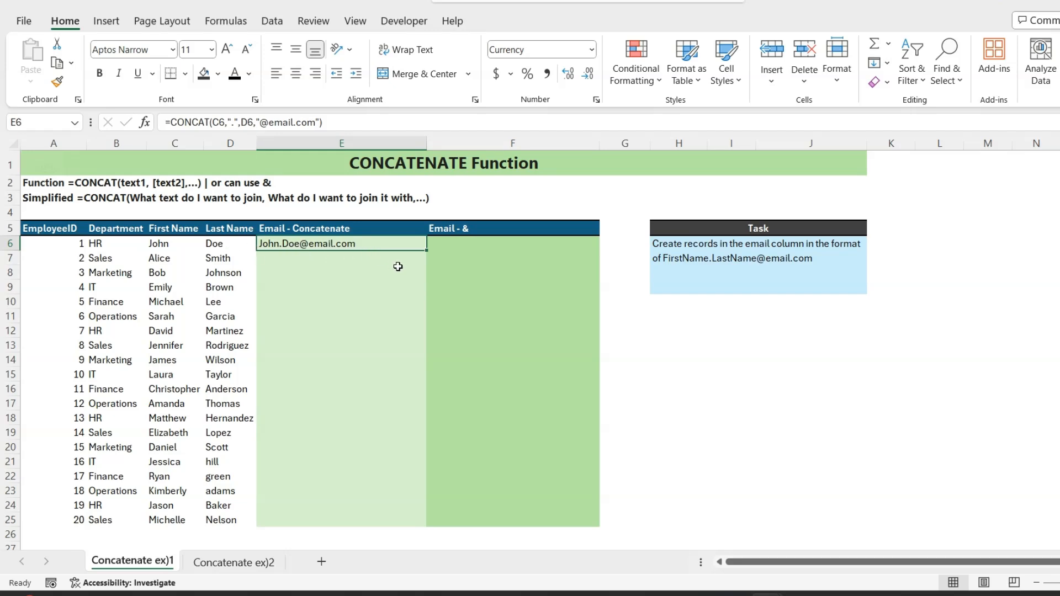
left_click_drag(426, 250, 403, 525)
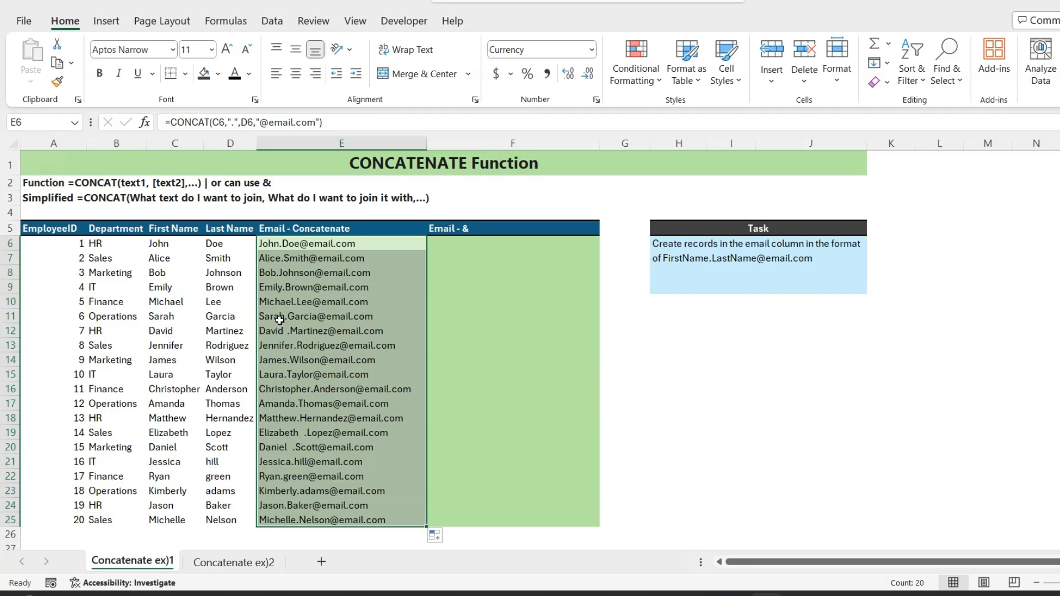
Step: Inspect the first name in C19 for stray spaces
left_click(181, 435)
left_click(215, 123)
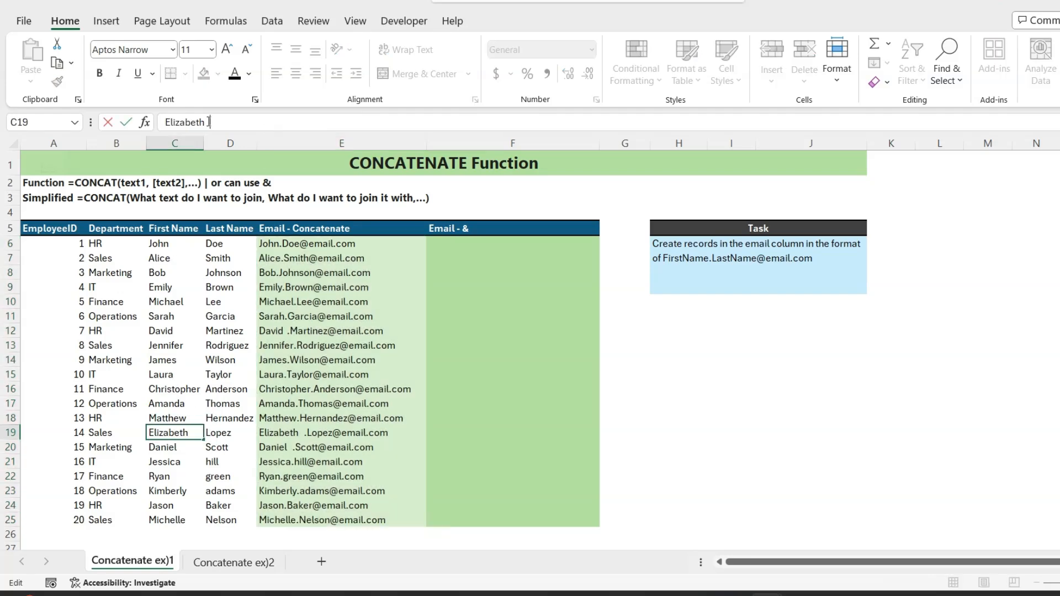
key("Escape")
Step: Wrap the C6 reference in TRIM inside the E6 formula and refill the column down to row 25
left_click(275, 244)
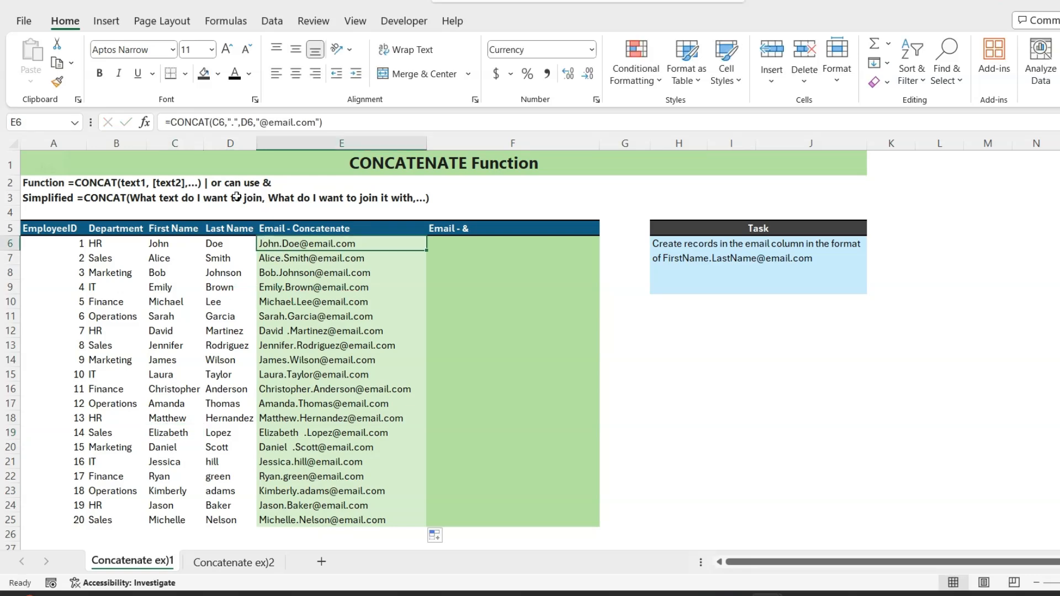
left_click(216, 123)
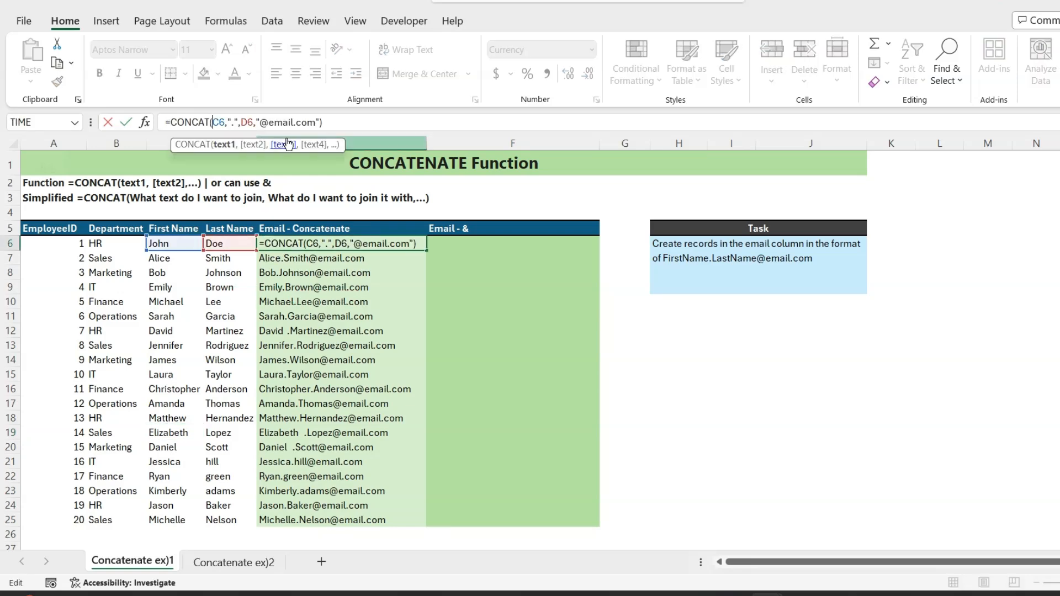
type("tr")
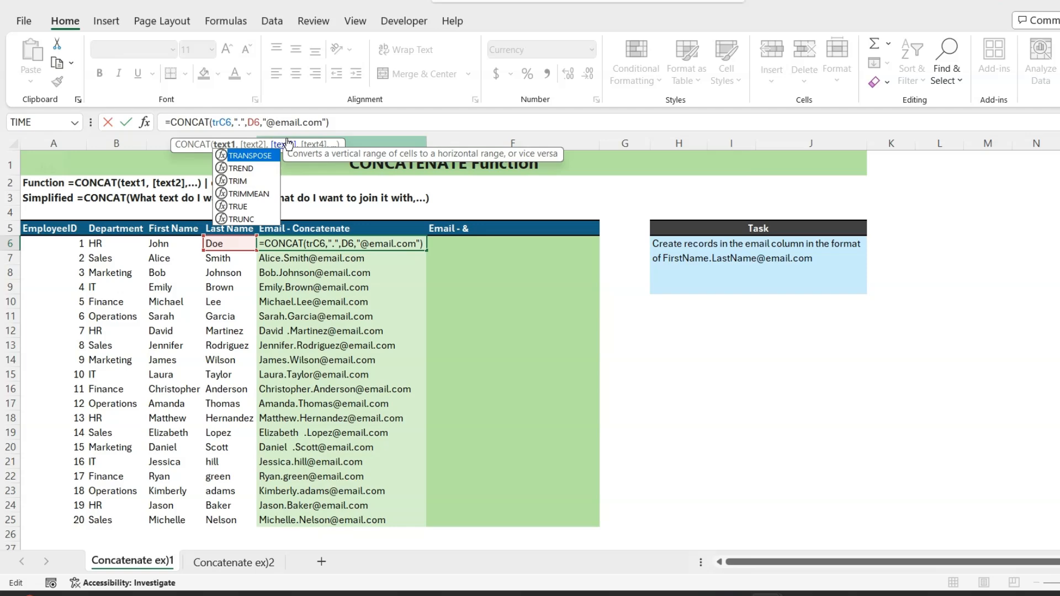
type("im")
key("Tab")
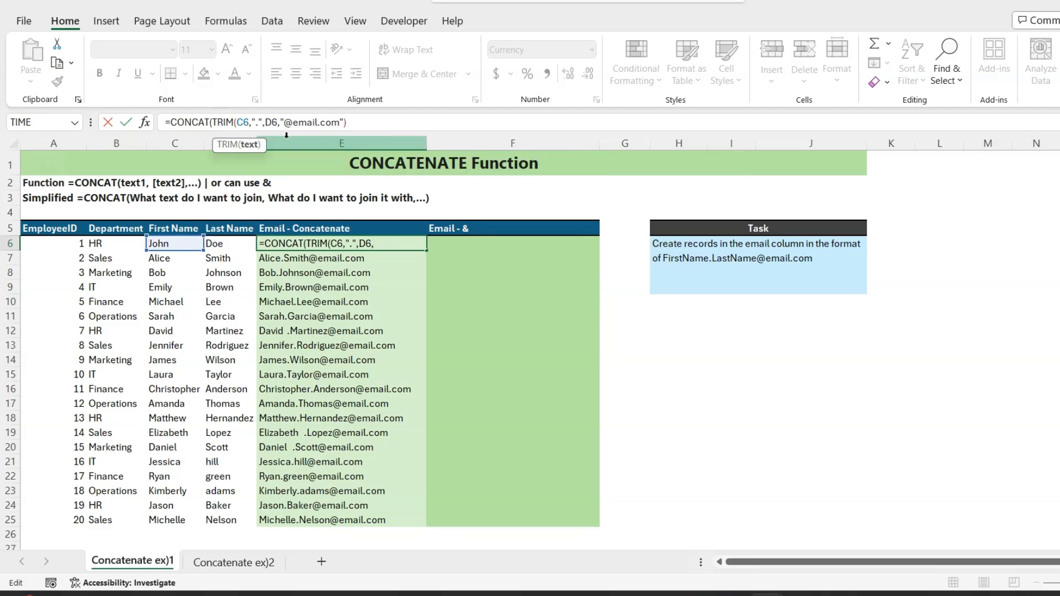
type(")")
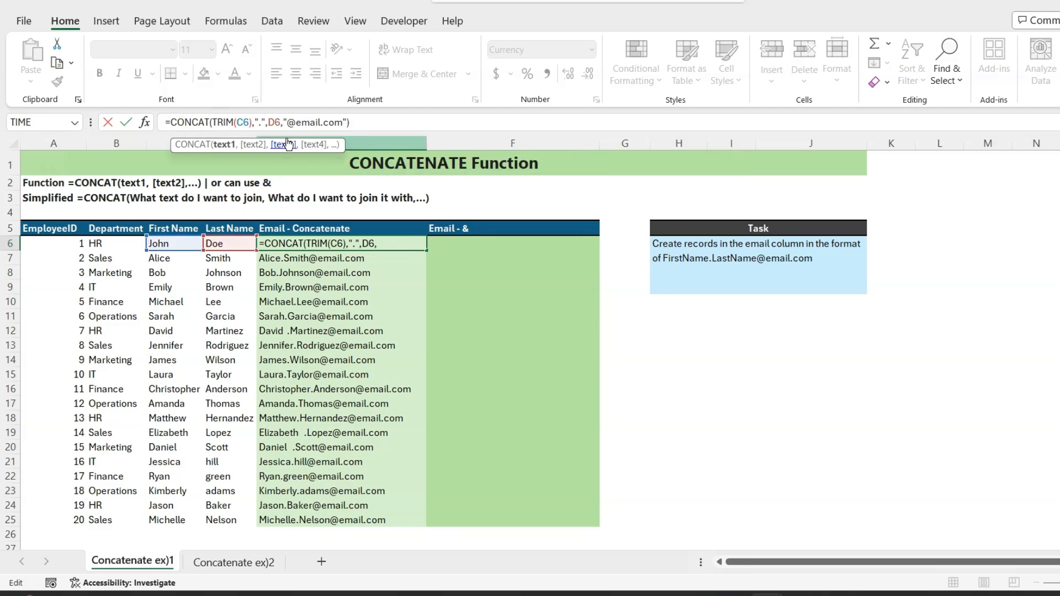
key("Return")
left_click(377, 242)
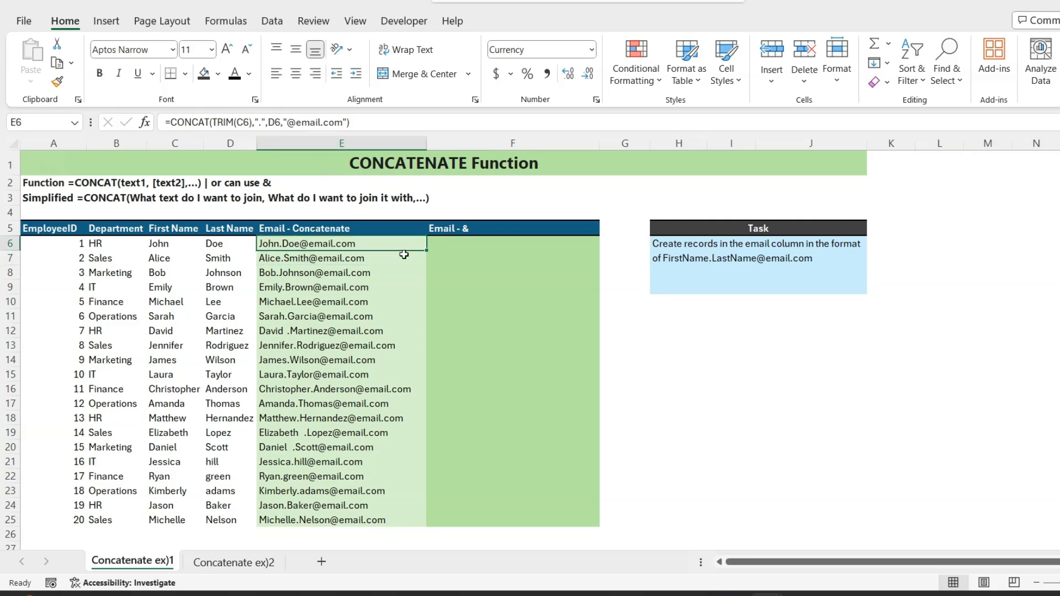
double_click(427, 251)
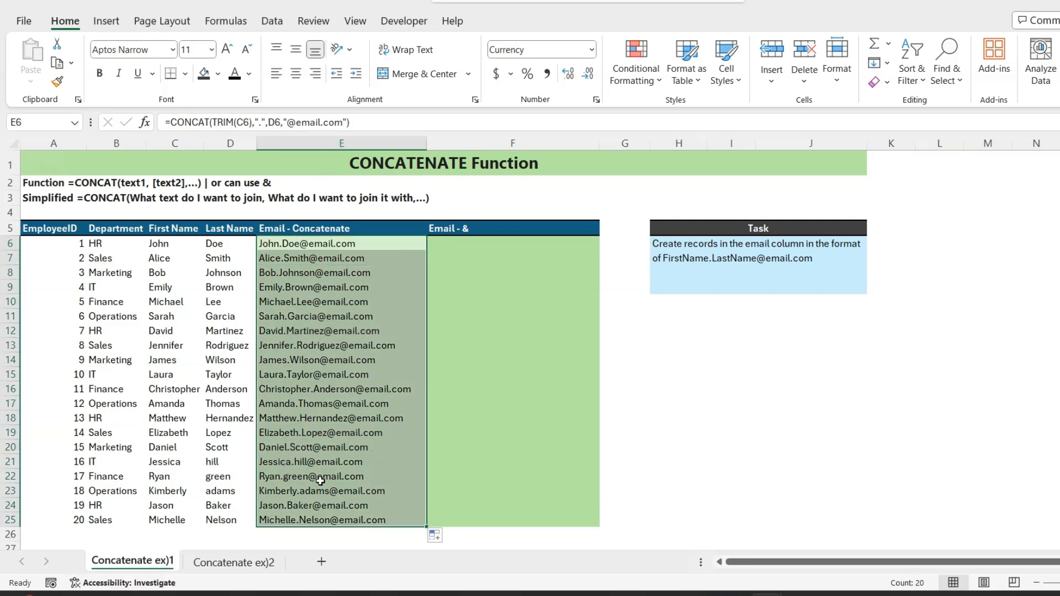
Step: Wrap the D6 reference in PROPER inside the E6 formula and refill the column down to row 25
left_click(269, 123)
type("prop")
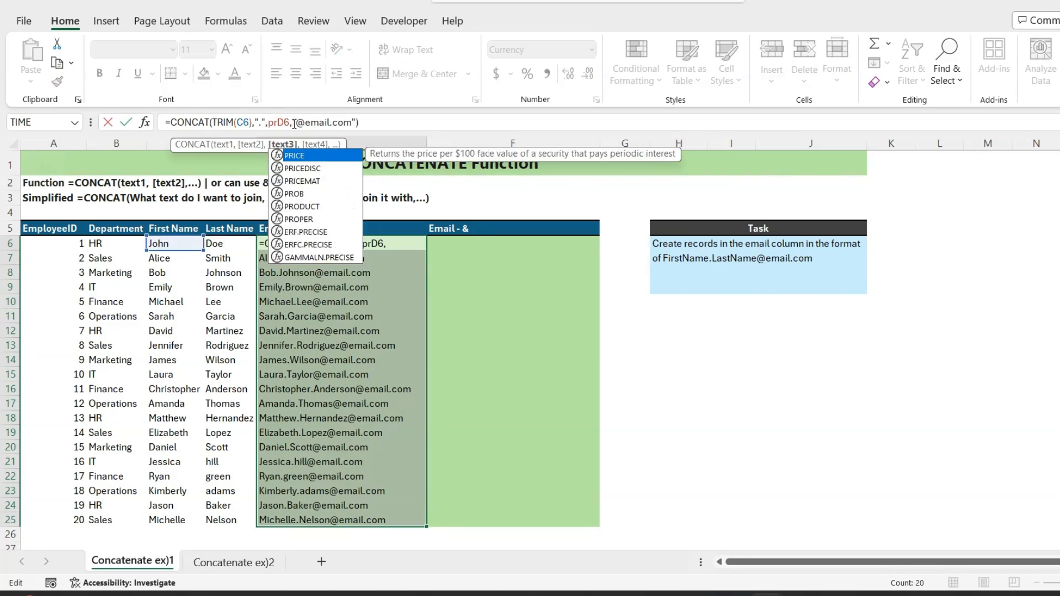
key("Tab")
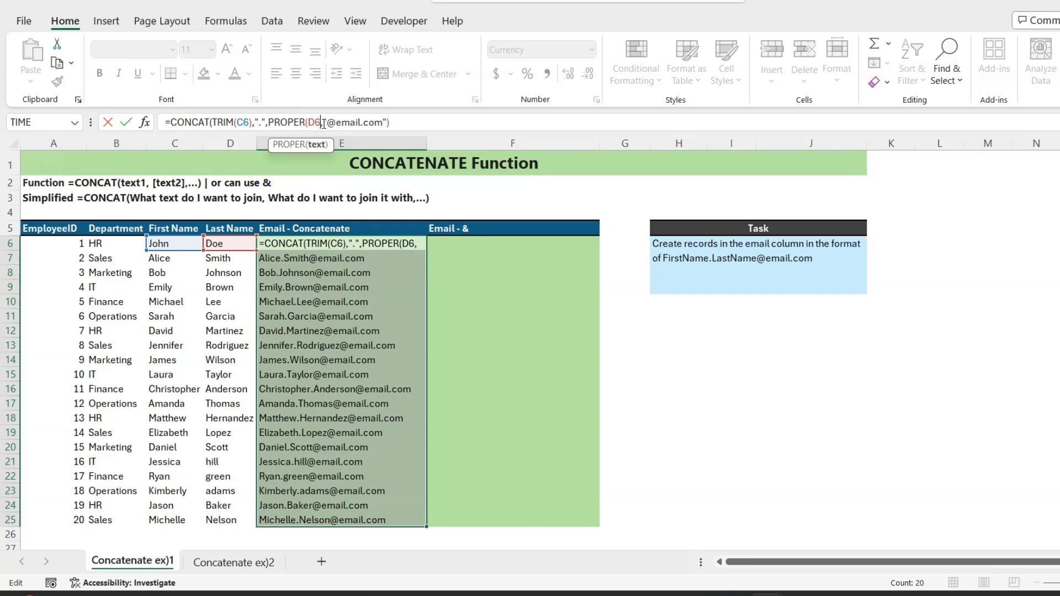
type(")")
key("ctrl+Return")
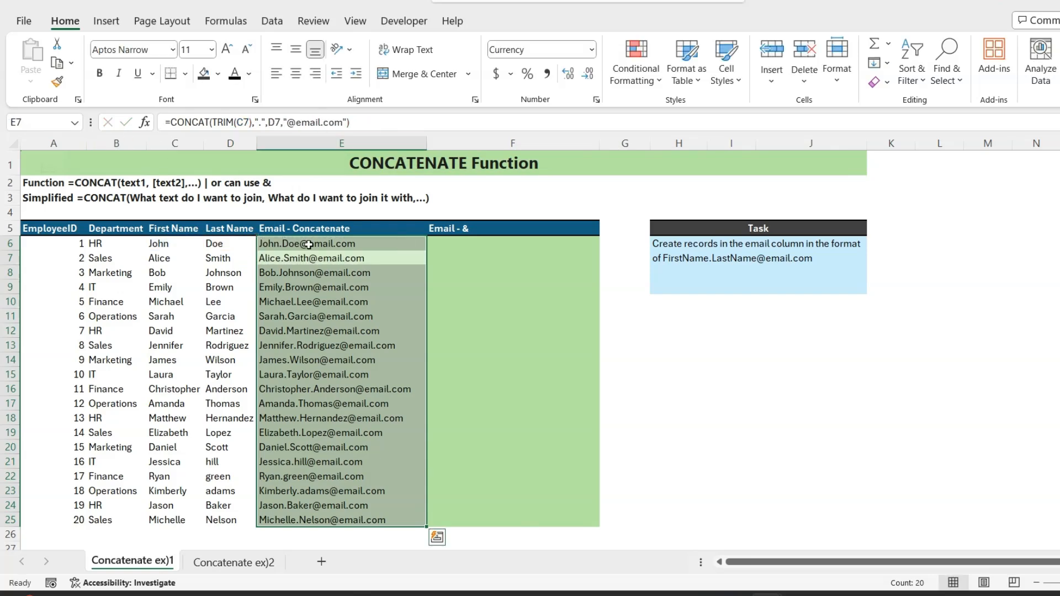
left_click(341, 243)
double_click(426, 251)
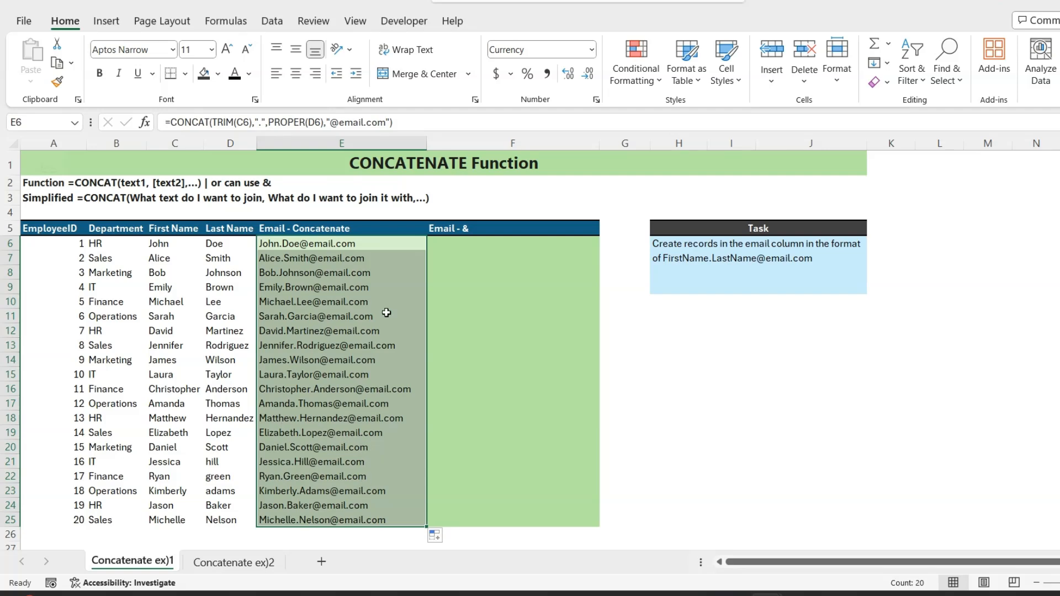
Step: In F6, enter a formula joining C6 and D6 with the & operator
left_click(451, 246)
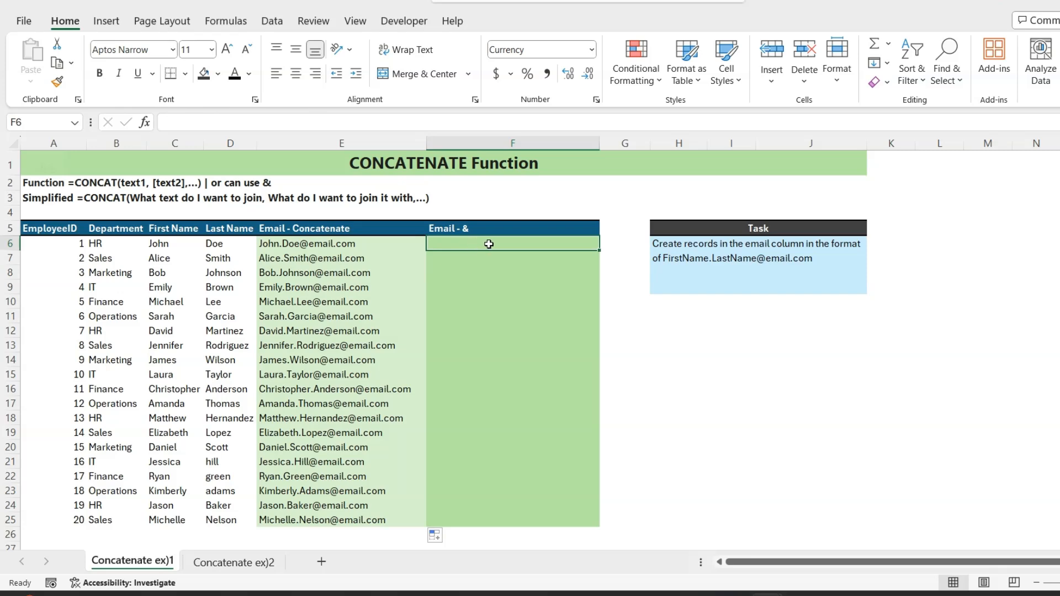
type("=")
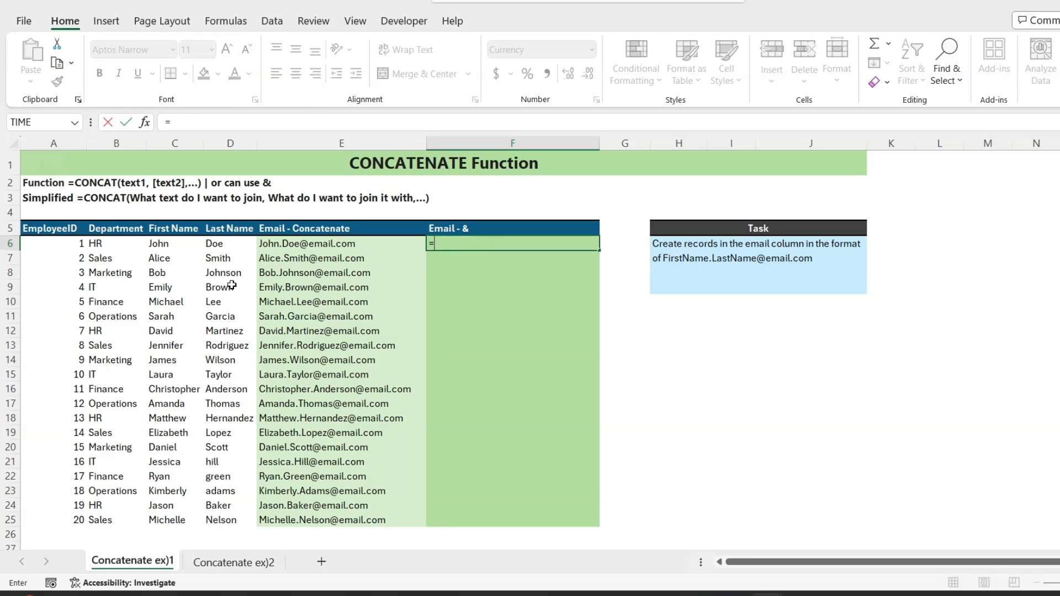
left_click(163, 244)
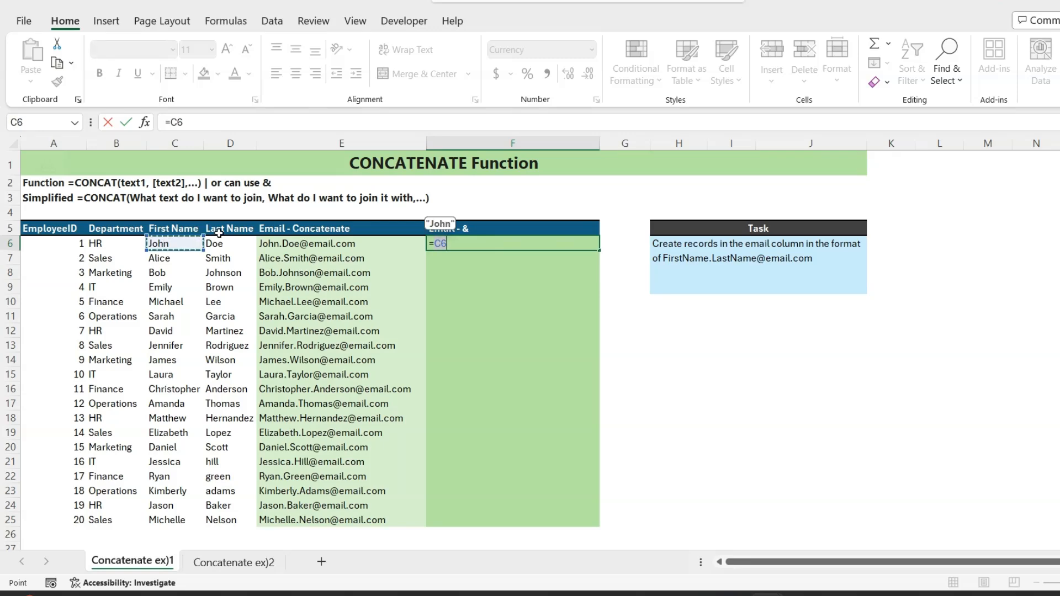
type("&")
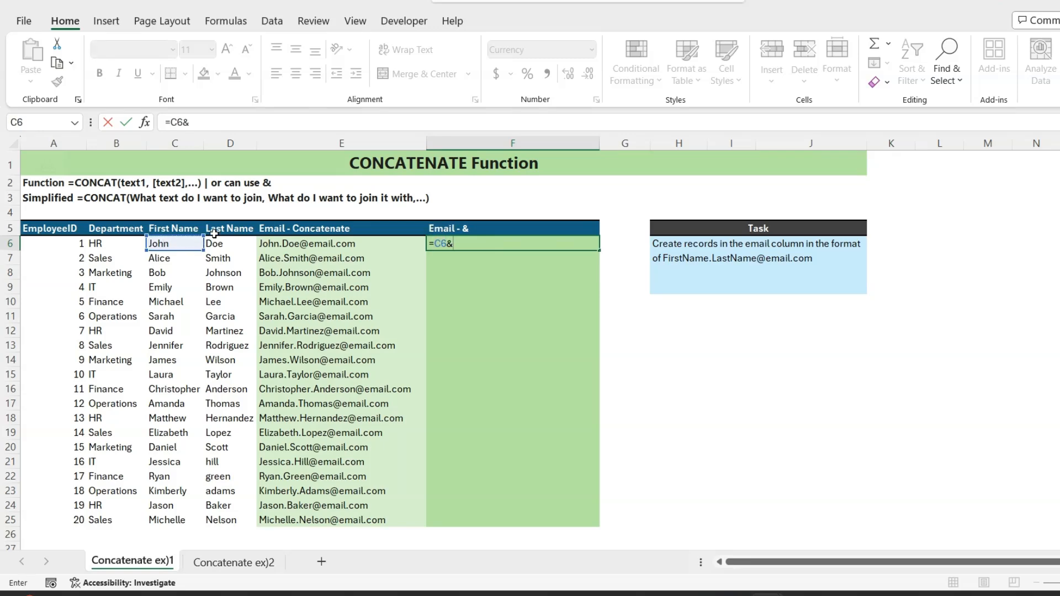
left_click(229, 248)
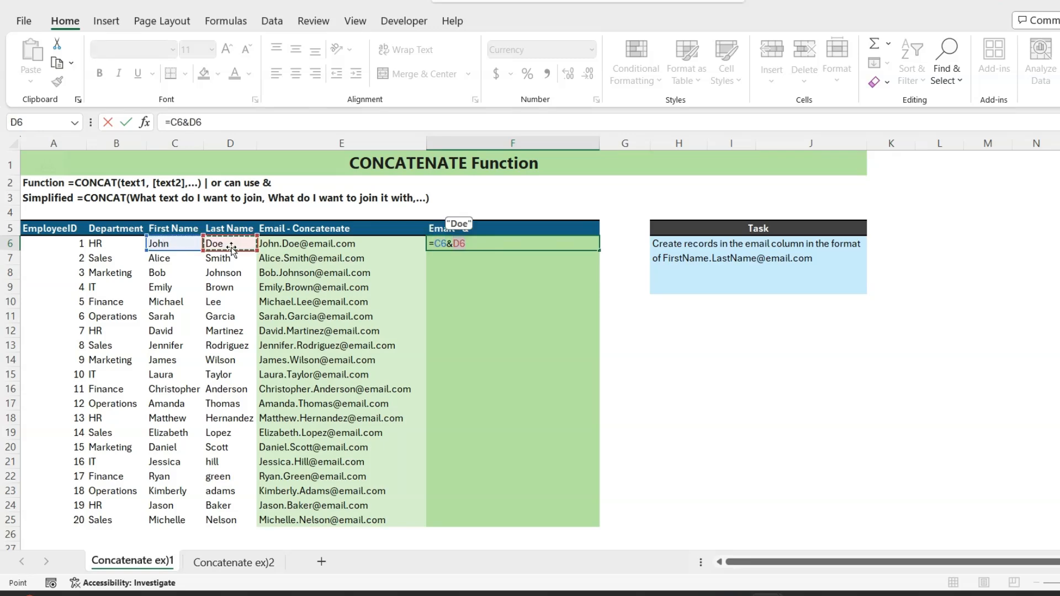
key("ctrl+Return")
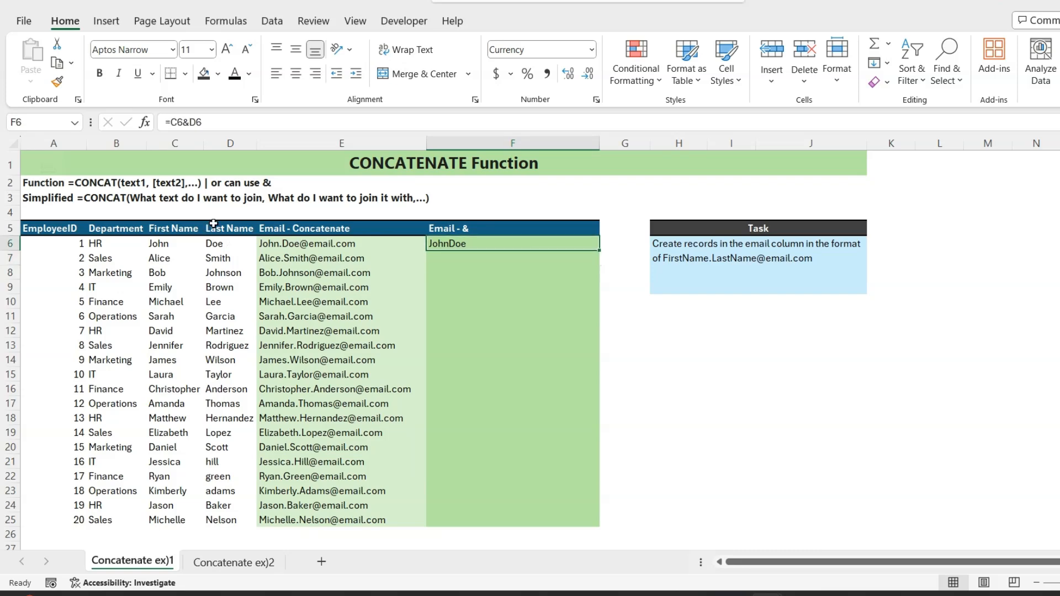
left_click(190, 122)
type("\"")
type(".\"")
type("\"")
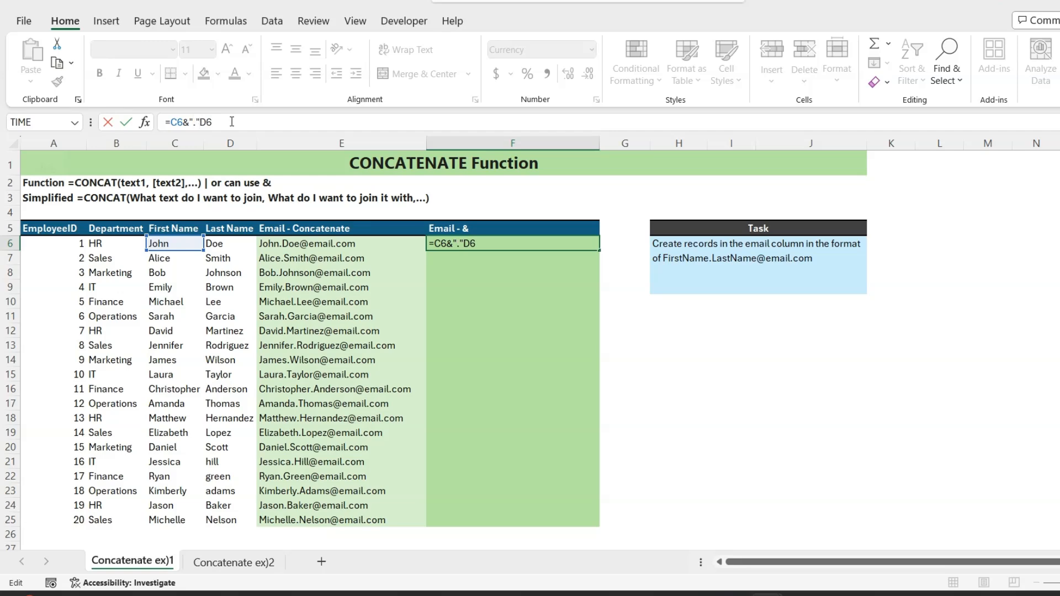
type("&")
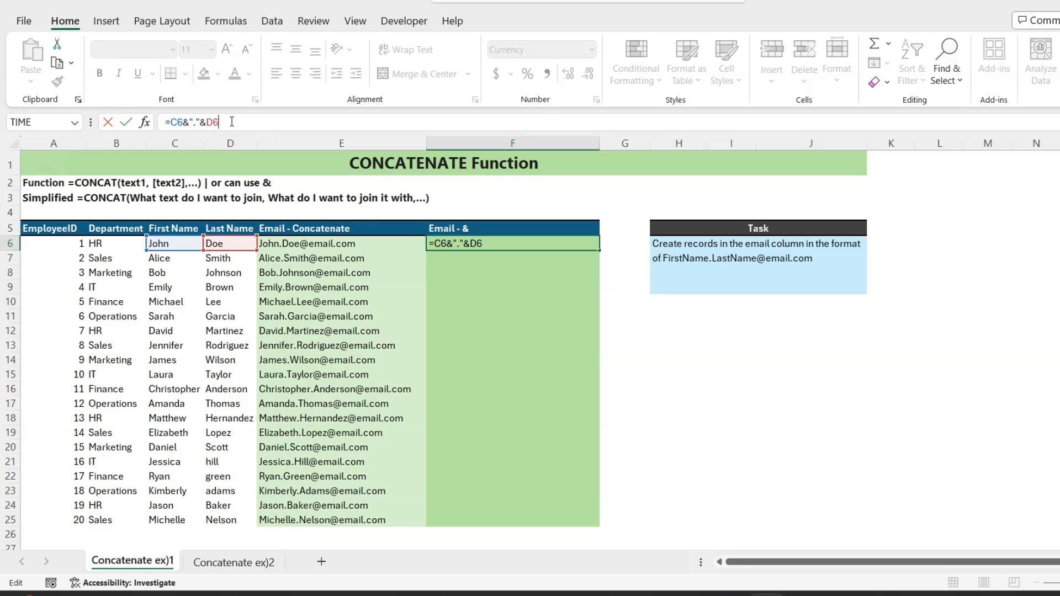
type("&\"@email.com")
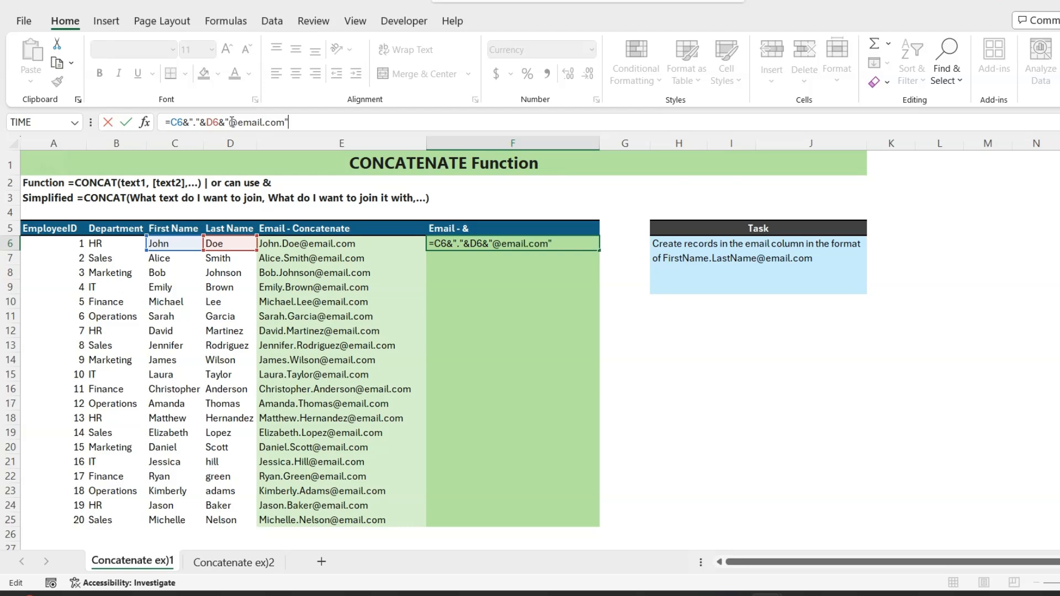
key("Return")
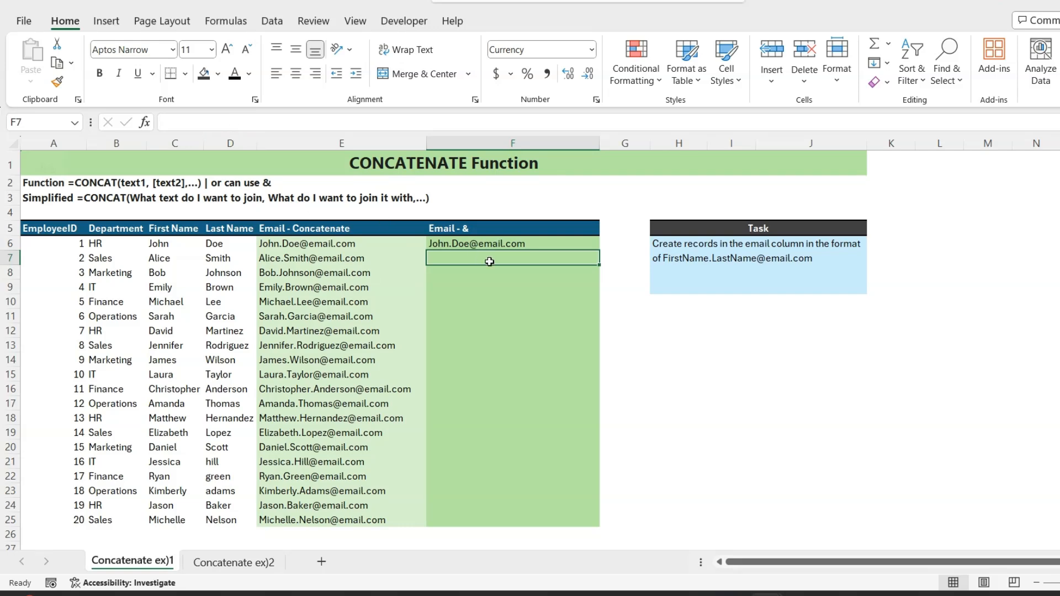
left_click(537, 244)
left_click_drag(599, 251, 604, 524)
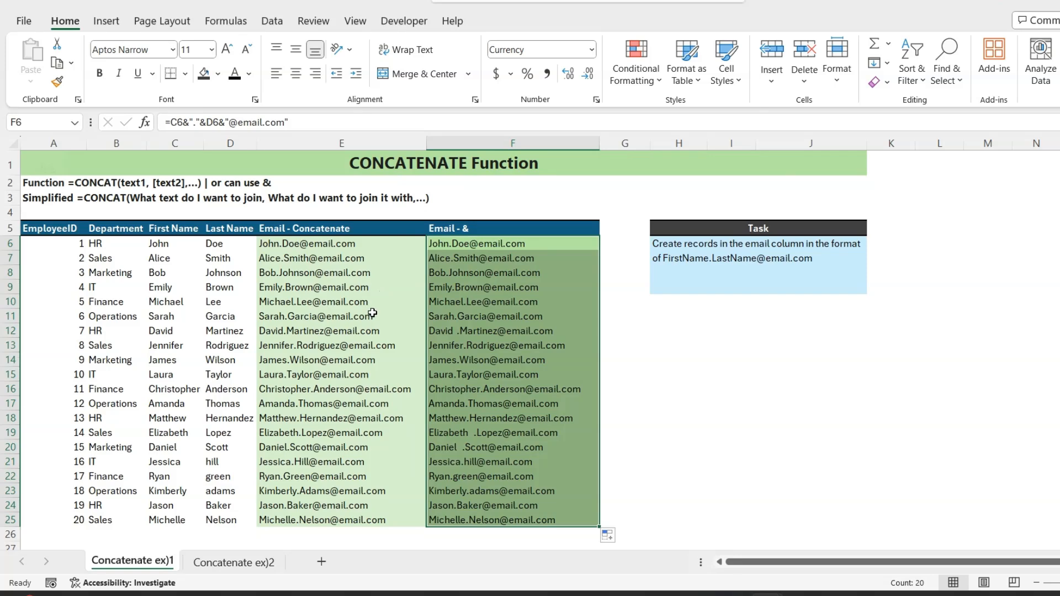
Step: On the Concatenate ex2 sheet, enter a CONCAT formula in G6 joining B6 and C6
key("ctrl+Page_Down")
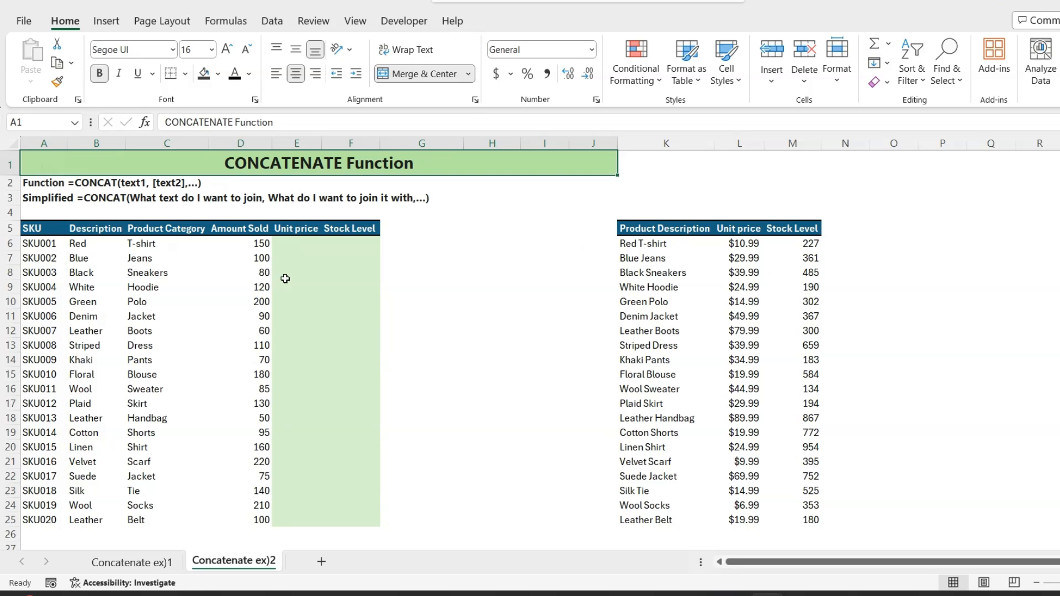
left_click(400, 243)
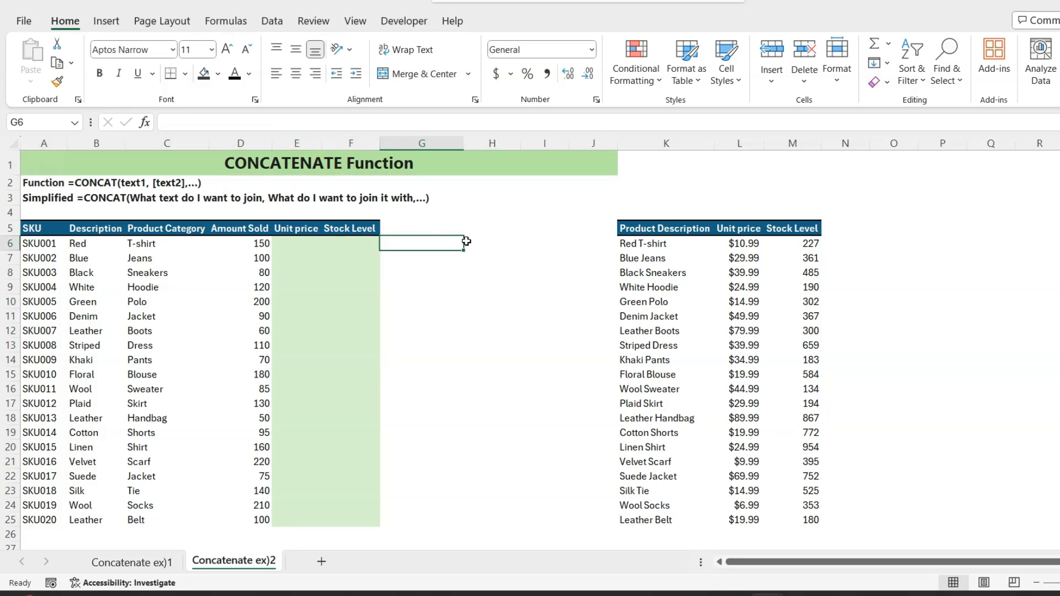
type("=con")
key("Tab")
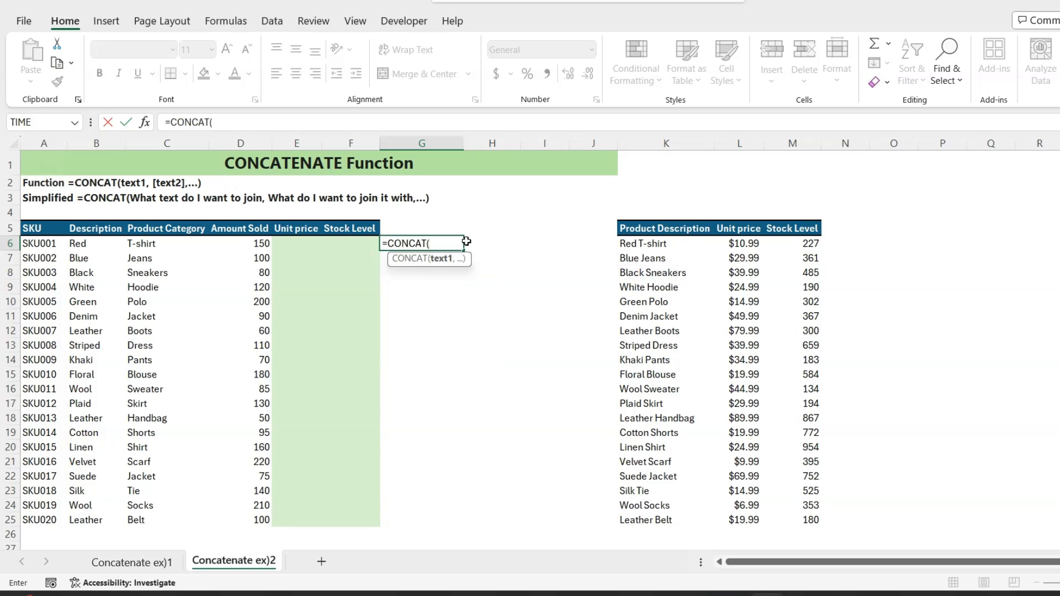
left_click(79, 244)
type(",")
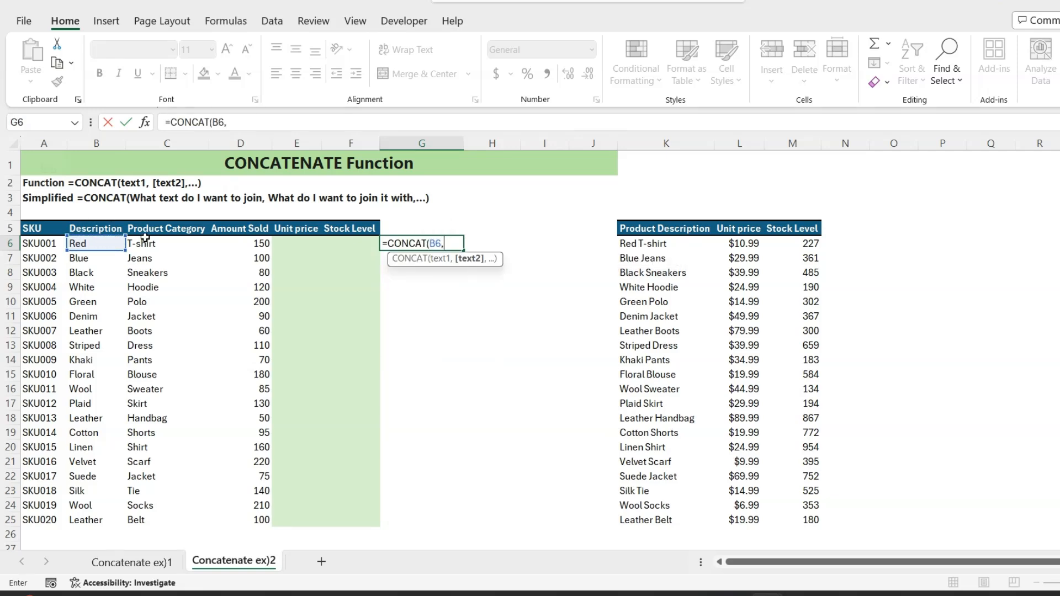
left_click(147, 246)
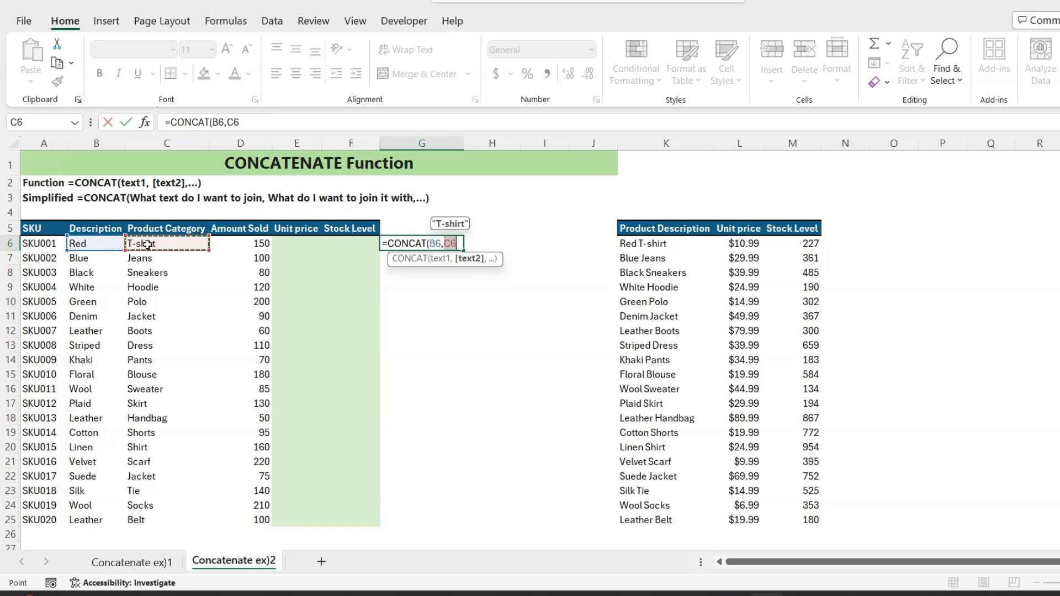
key("Return")
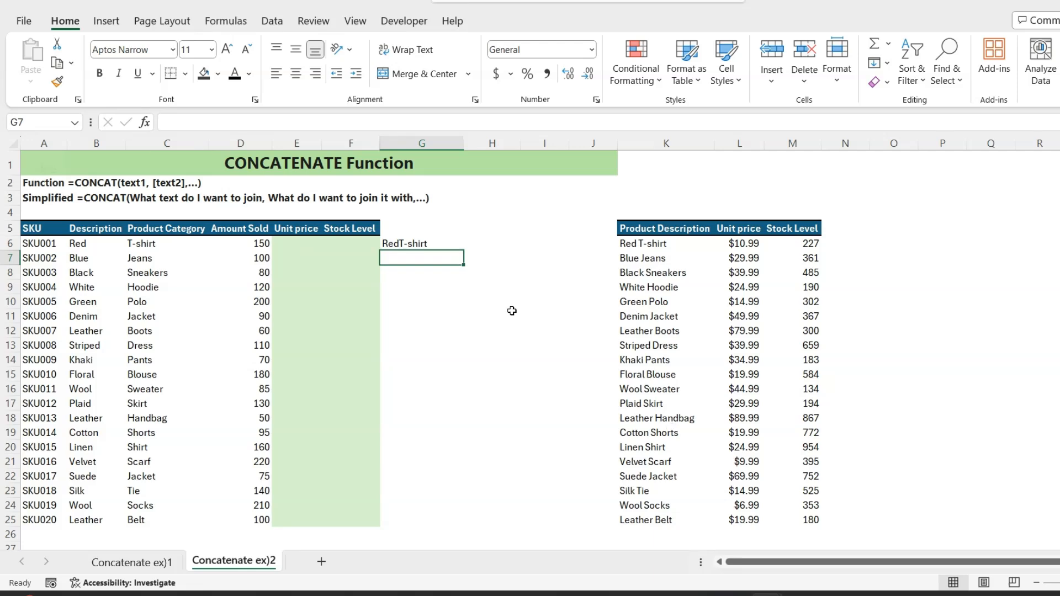
Step: Add a space argument between B6 and C6 in the G6 CONCAT formula and fill it down to row 25
left_click(411, 243)
left_click(226, 122)
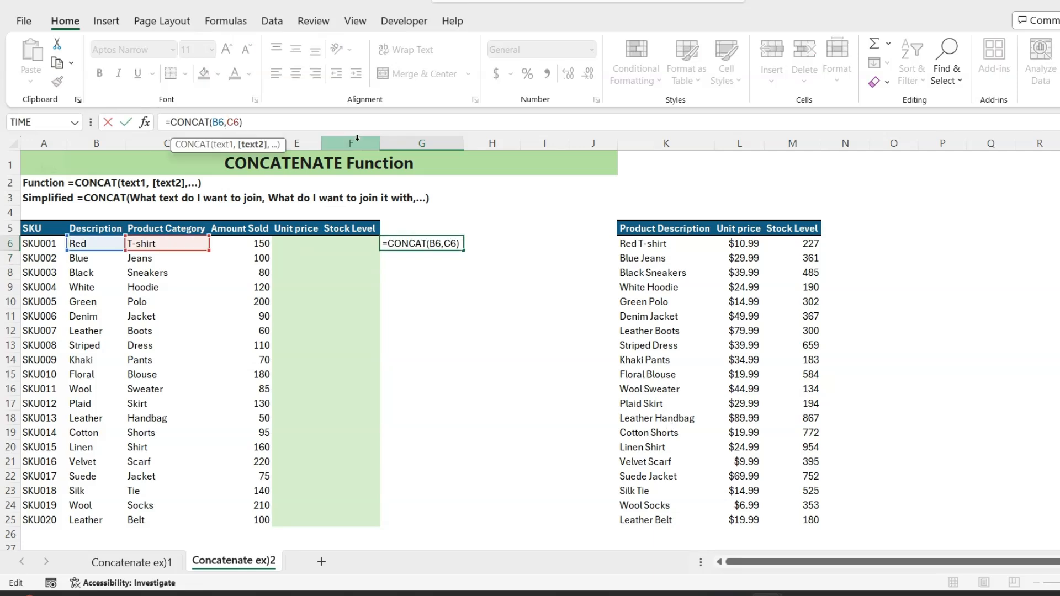
type("\"")
type(" \"")
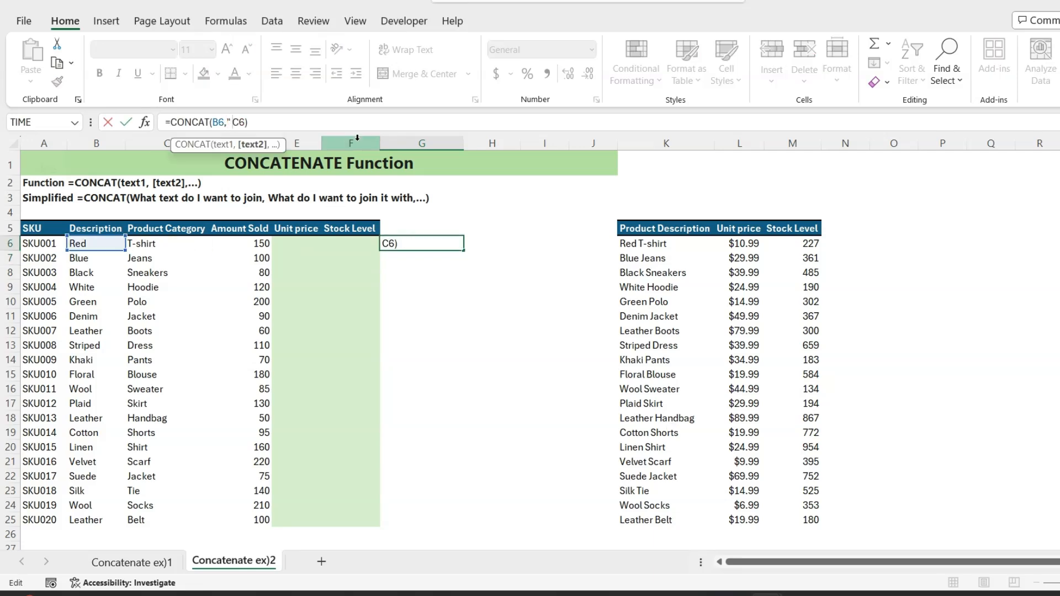
type(",")
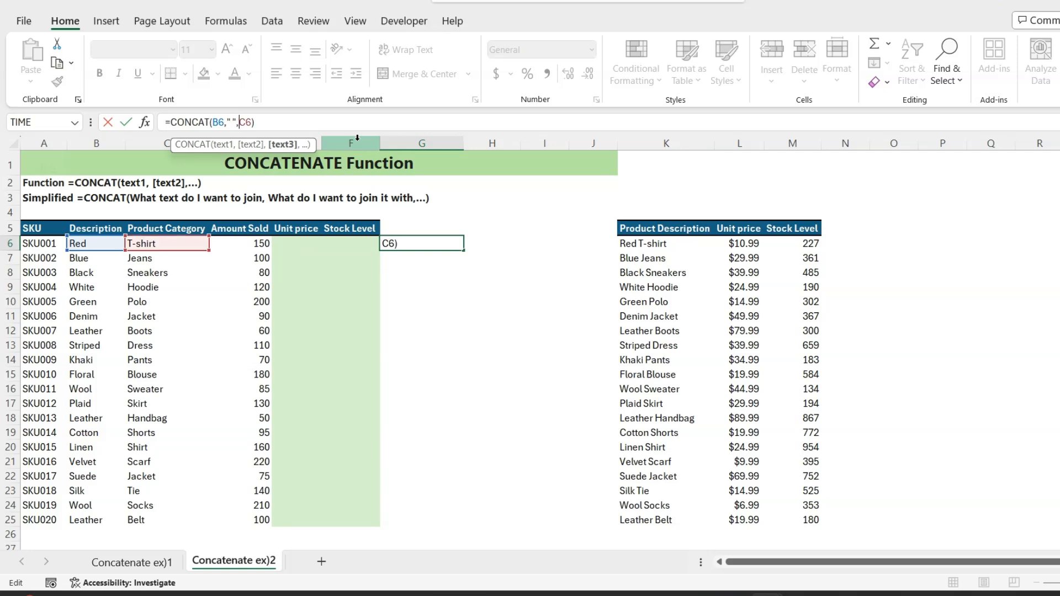
key("Return")
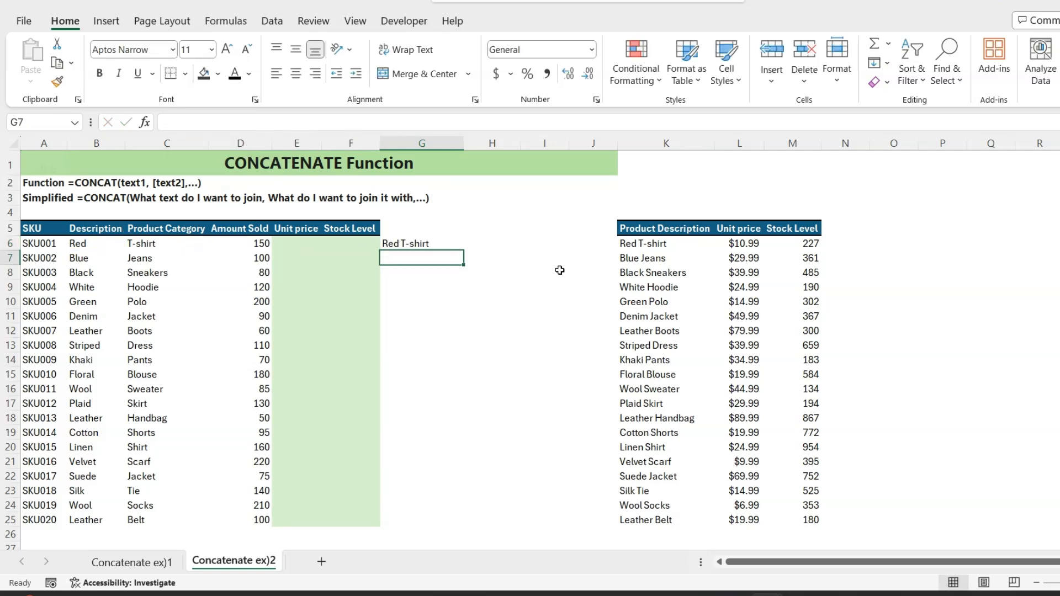
left_click(439, 242)
left_click_drag(464, 253, 448, 524)
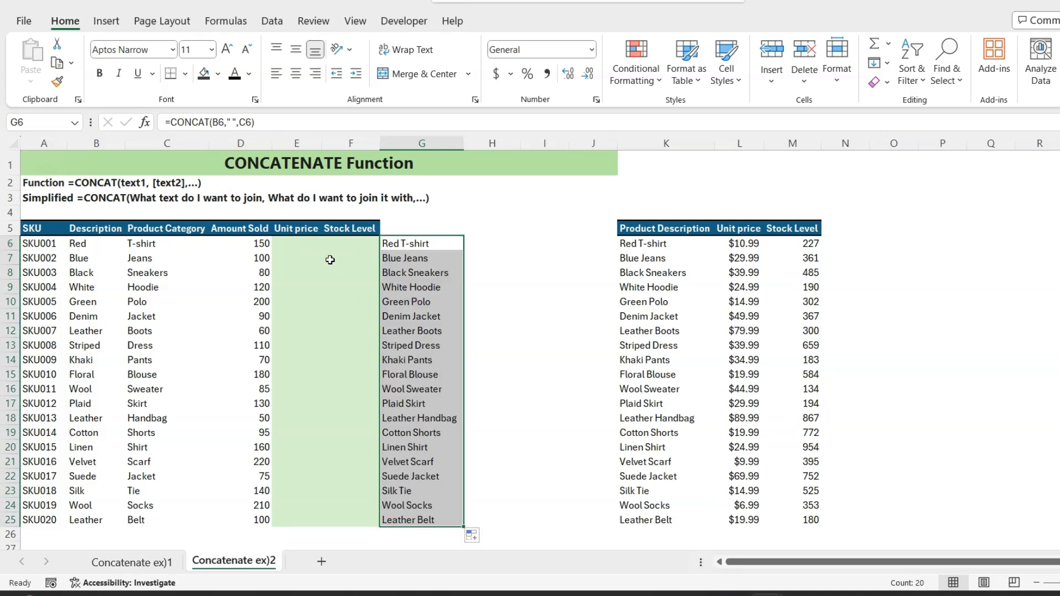
Step: In E6, start an XLOOKUP finding G6 in the absolute range $K$6:$K$25 and returning $L$6:$L$25
left_click(298, 242)
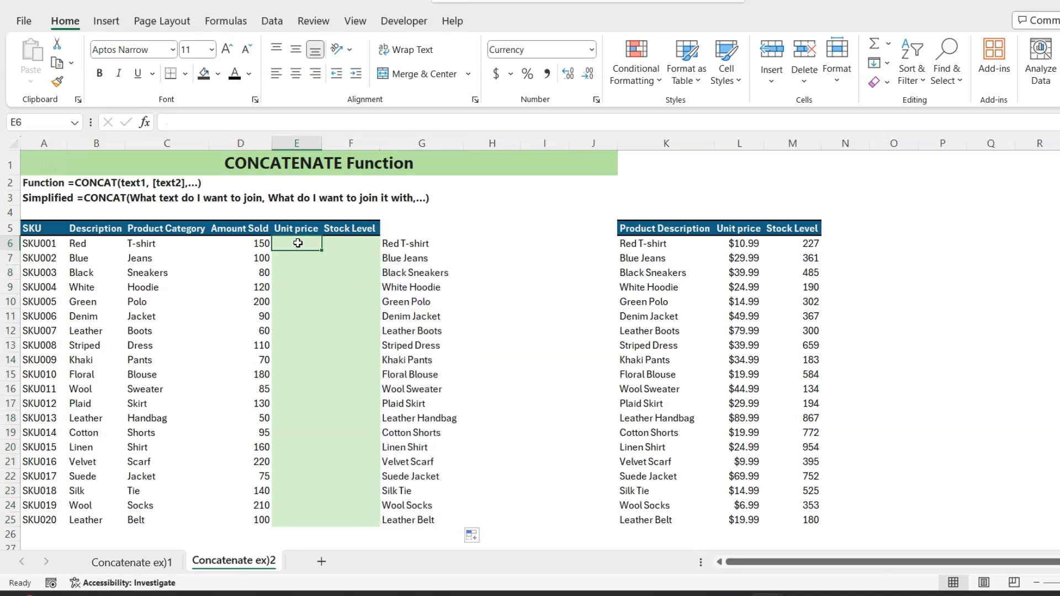
type("=xl")
key("Tab")
left_click(387, 244)
type(",")
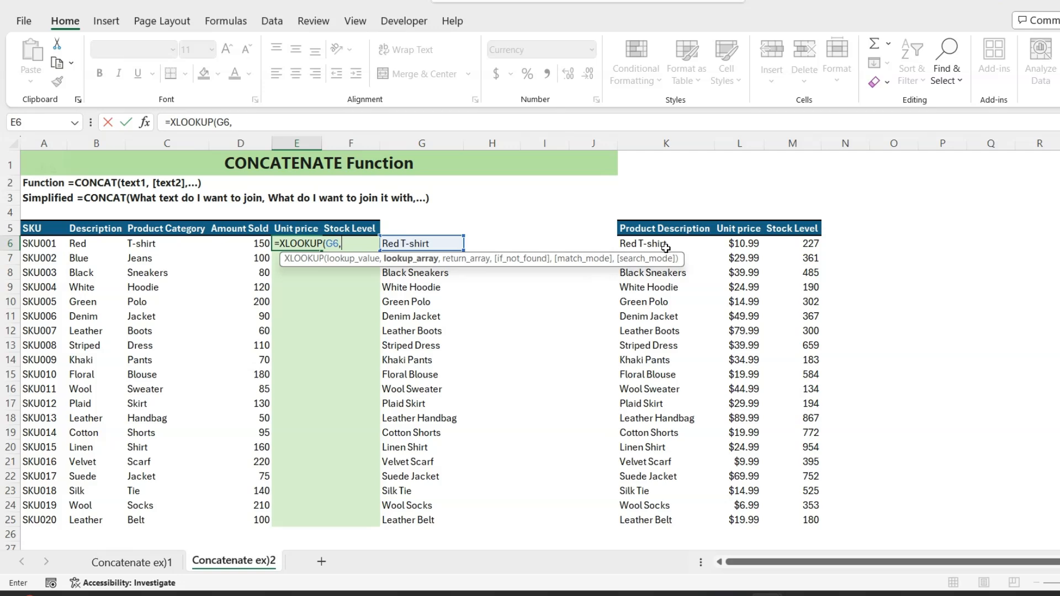
left_click(665, 244)
key("ctrl+shift+Down")
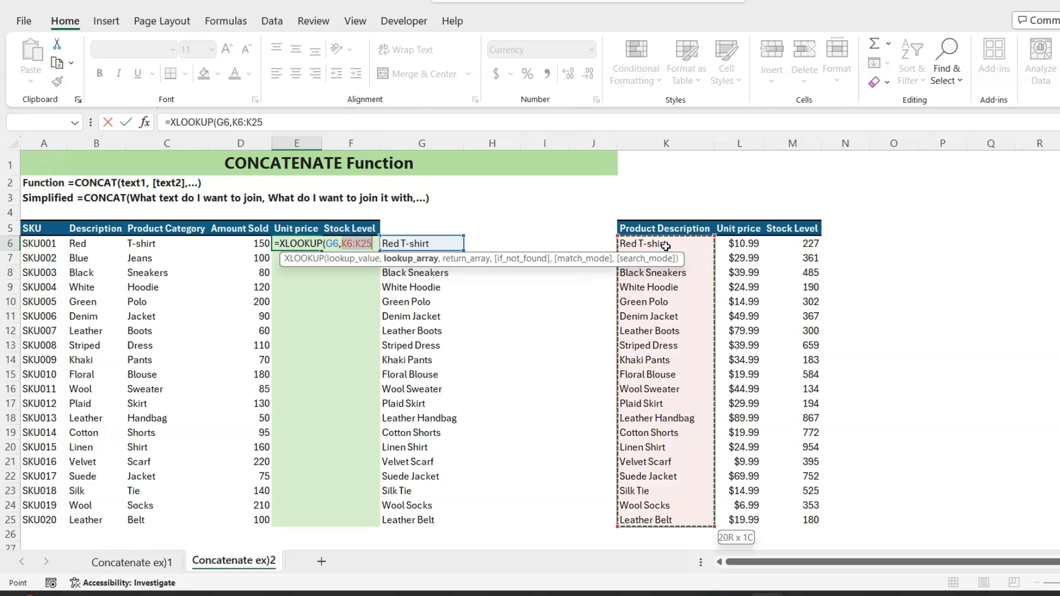
key("F4")
type(",")
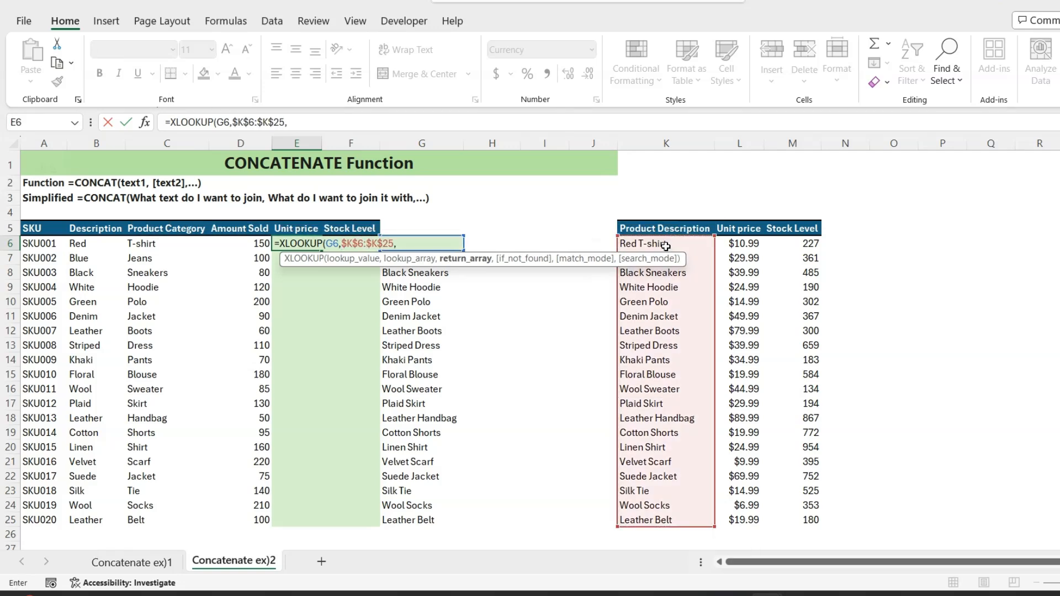
left_click(750, 243)
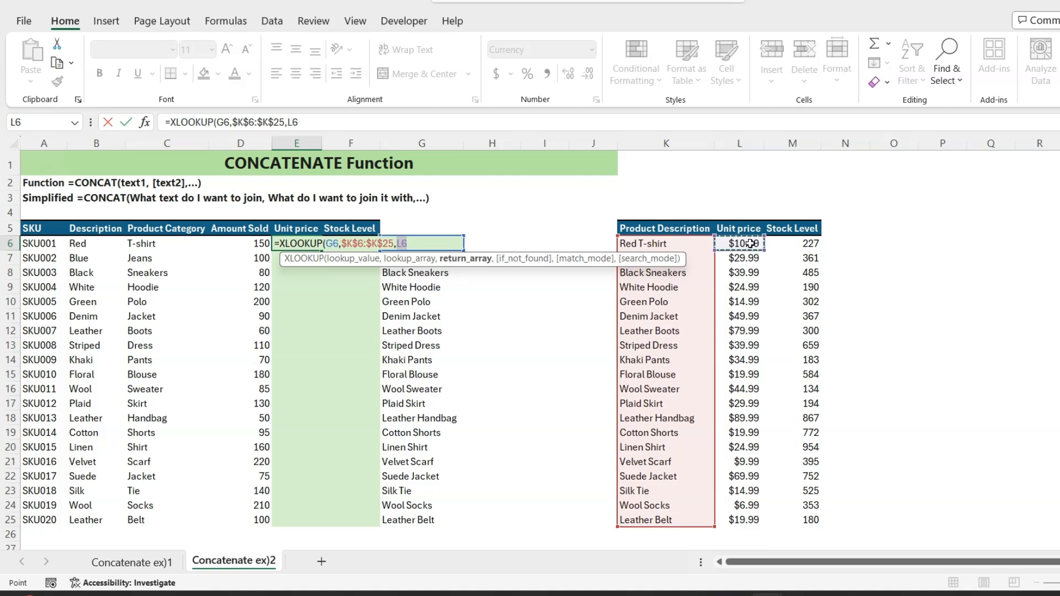
key("ctrl+shift+Down")
key("F4")
type(",")
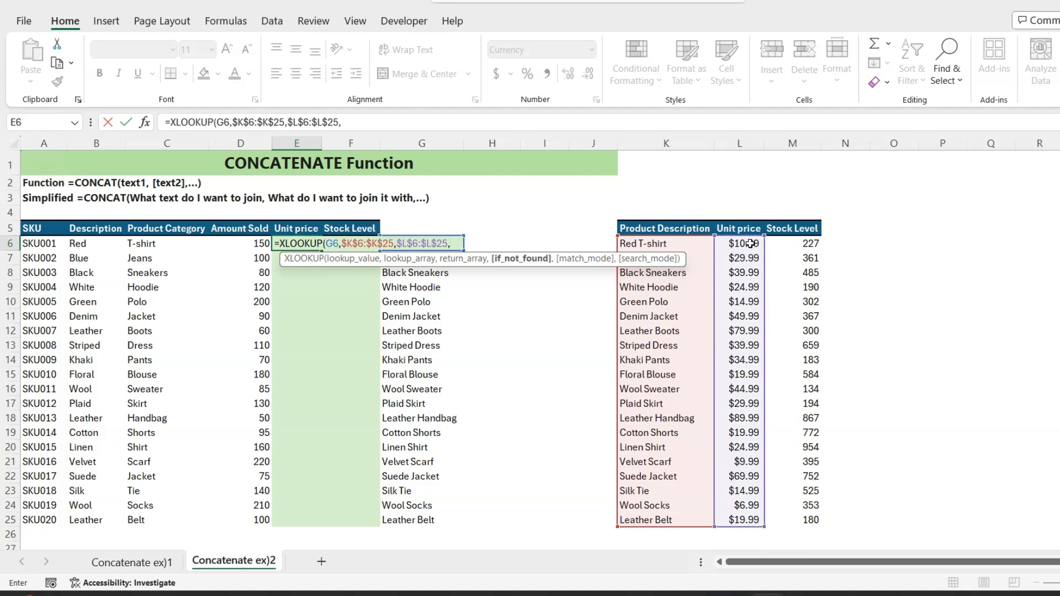
type("\"N")
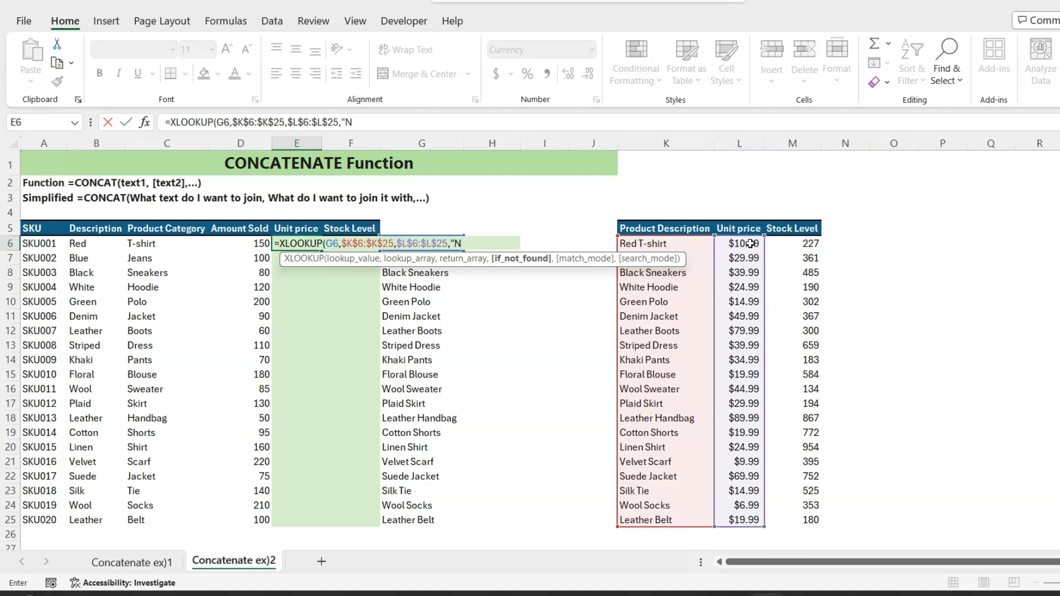
type("F\",")
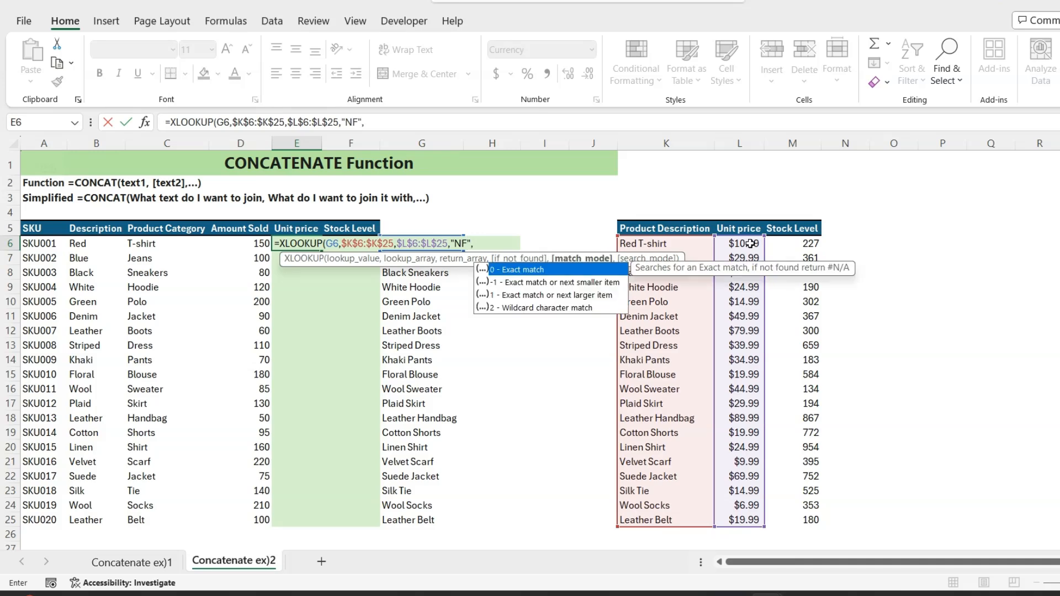
type("0,1")
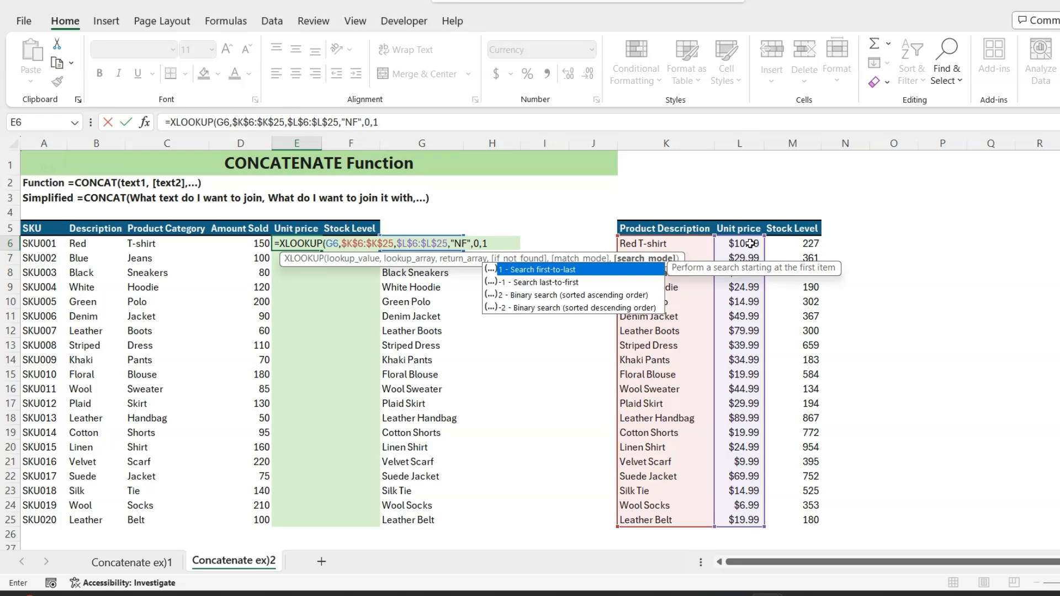
Step: Finish the E6 XLOOKUP with "NF" if not found, exact match 0 and search mode 1
key("Return")
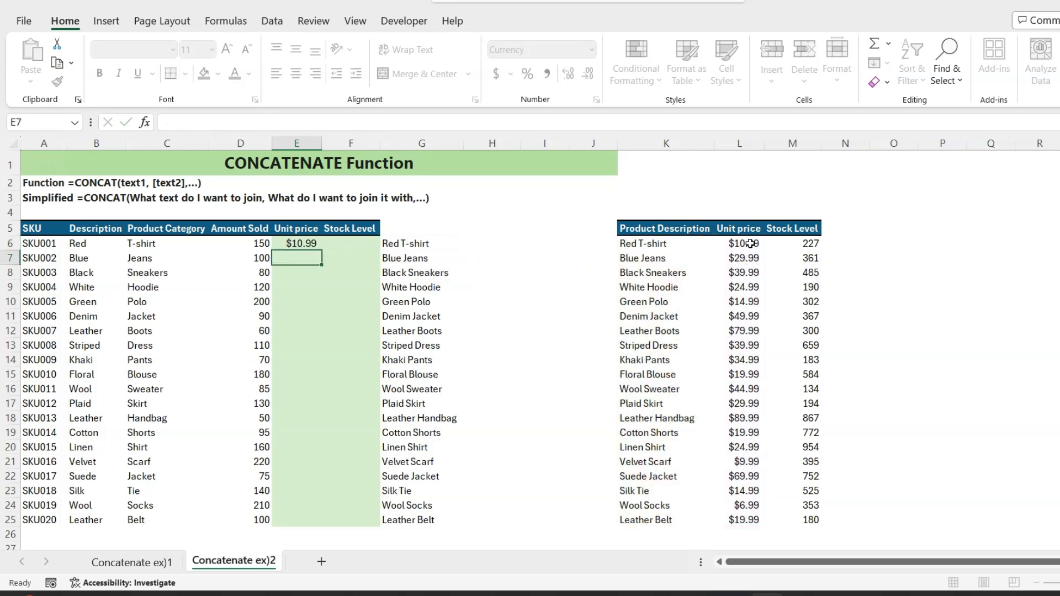
Step: Fill the E6 lookup formula down to row 25, then clear E6:E25
left_click(311, 246)
left_click_drag(321, 250, 305, 522)
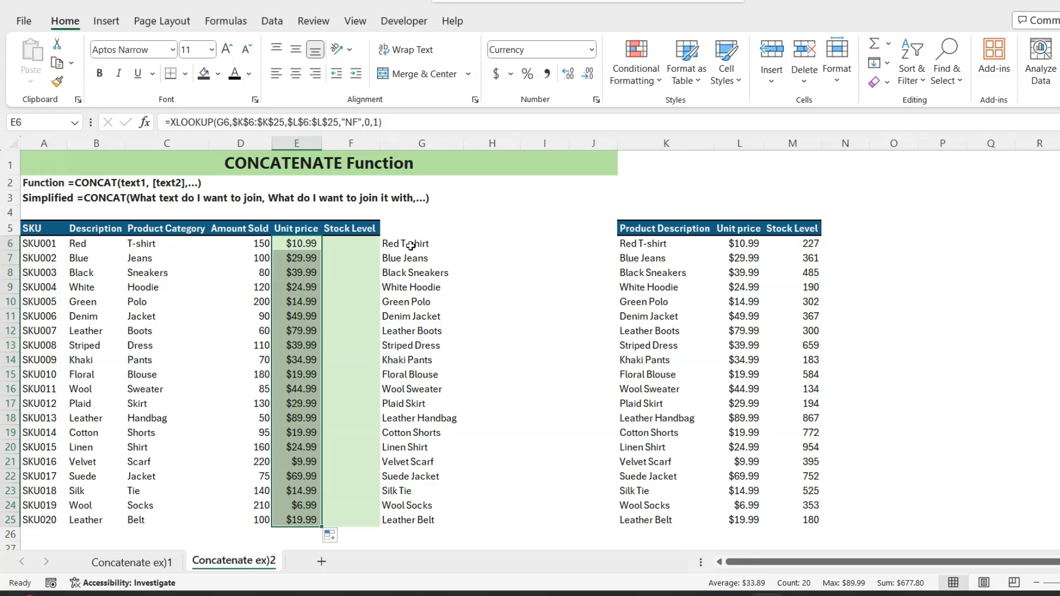
left_click(311, 243)
key("ctrl+shift+Down")
key("Delete")
key("ctrl+shift+Up")
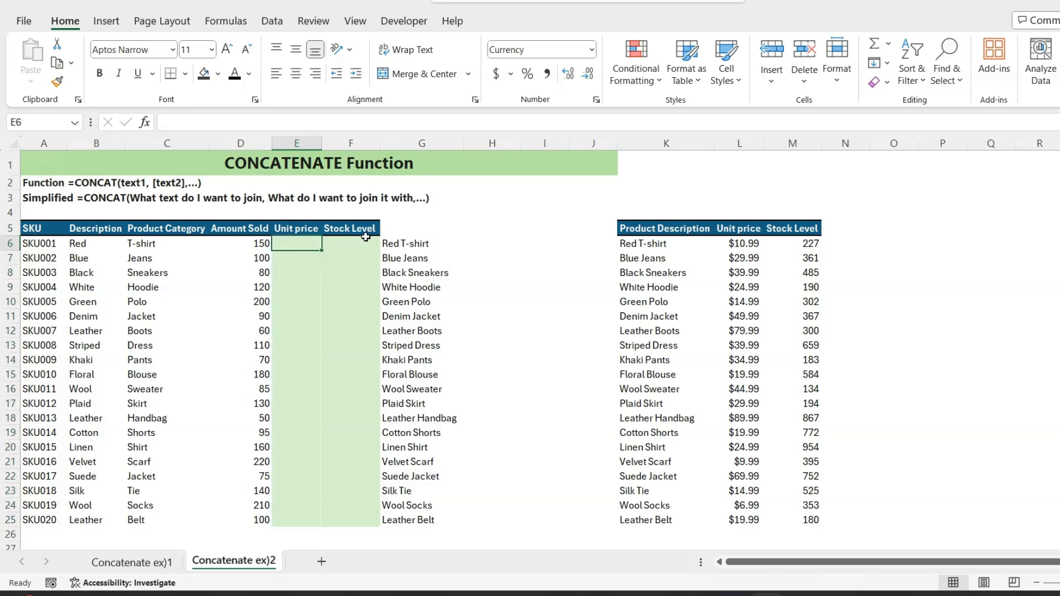
Step: In E6, start an XLOOKUP whose lookup value is CONCAT(B6," ",C6)
type("=xl")
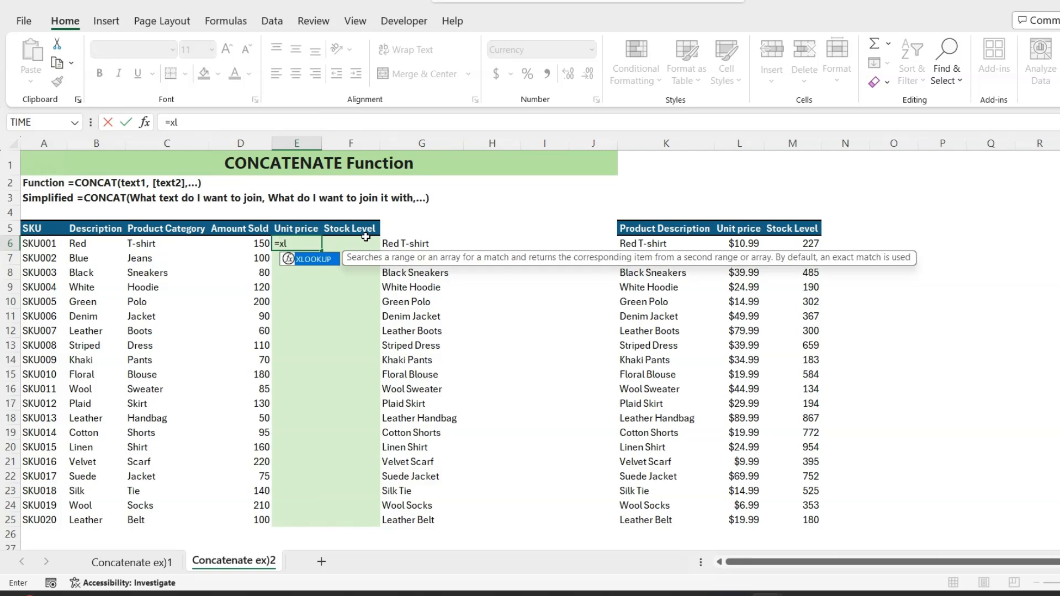
key("Tab")
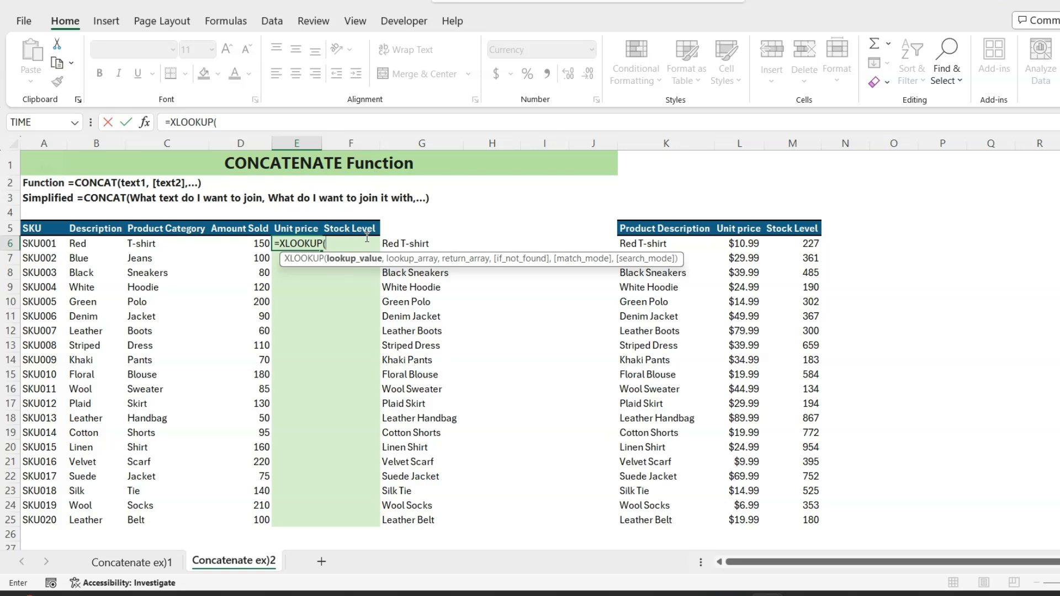
type("con")
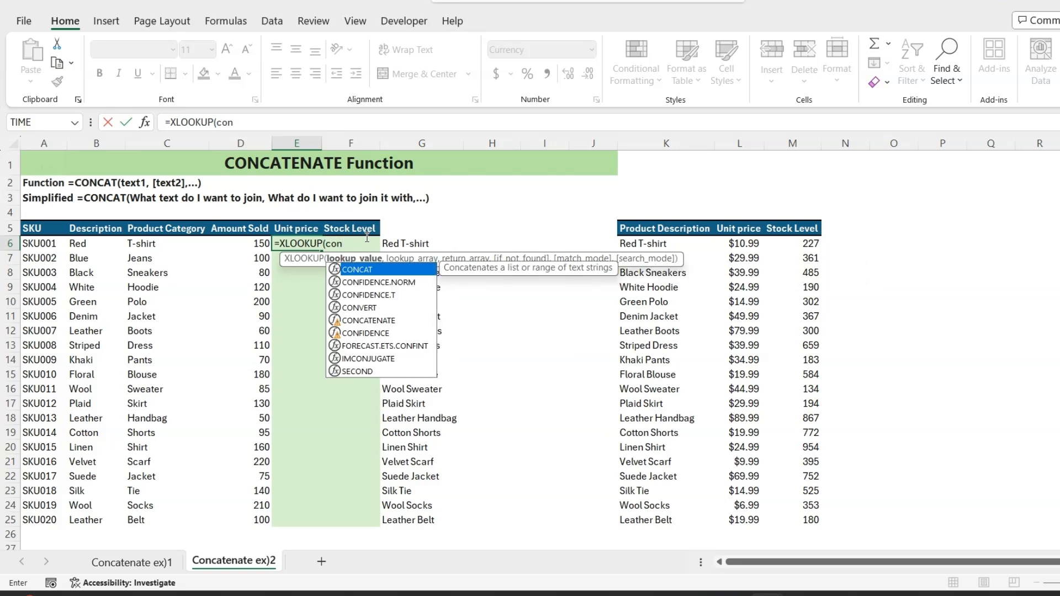
key("Tab")
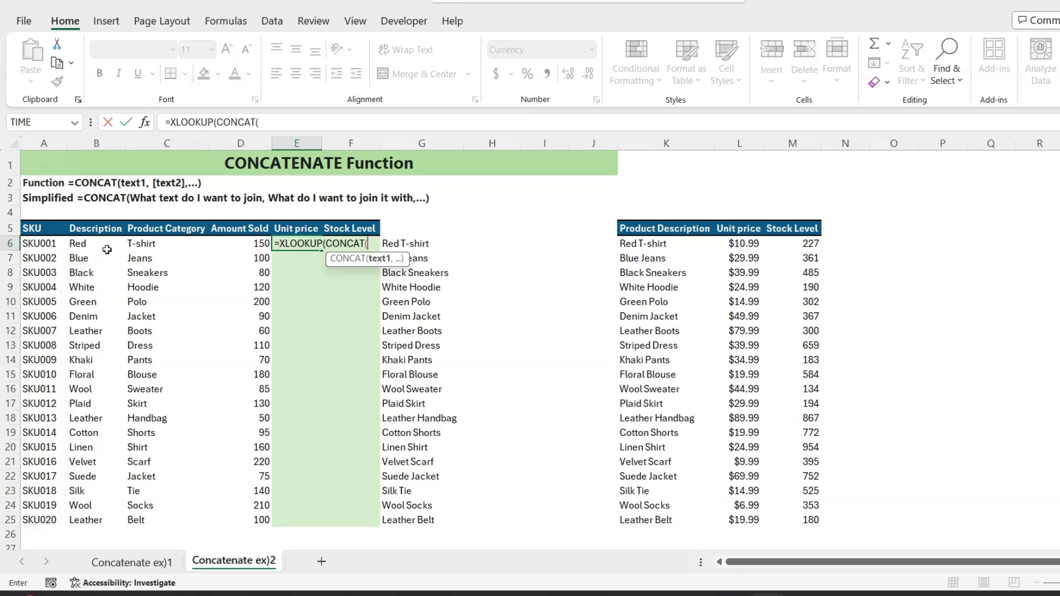
left_click(94, 243)
type(",")
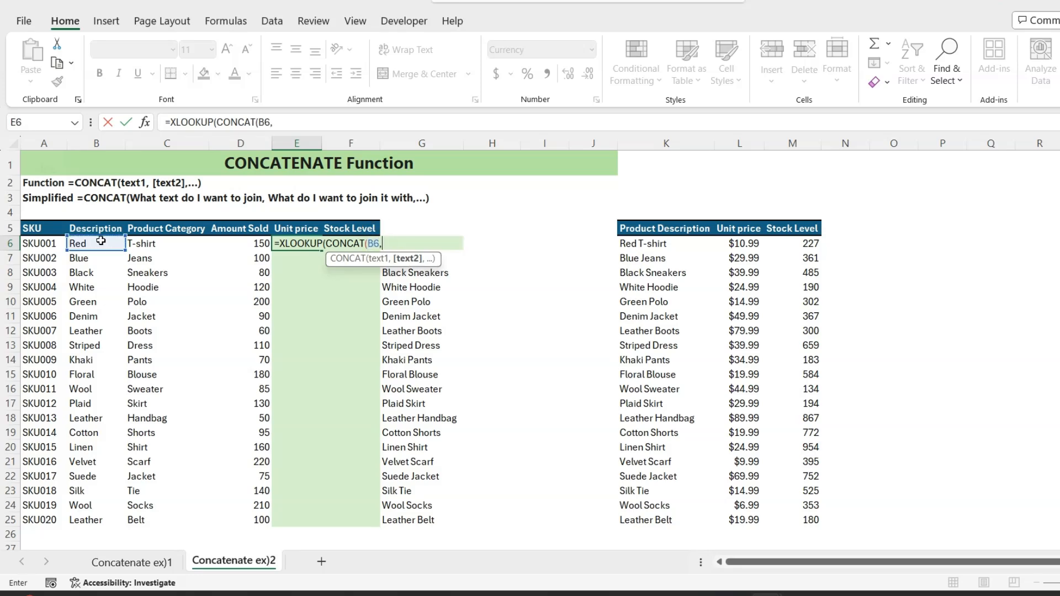
type("\" \",")
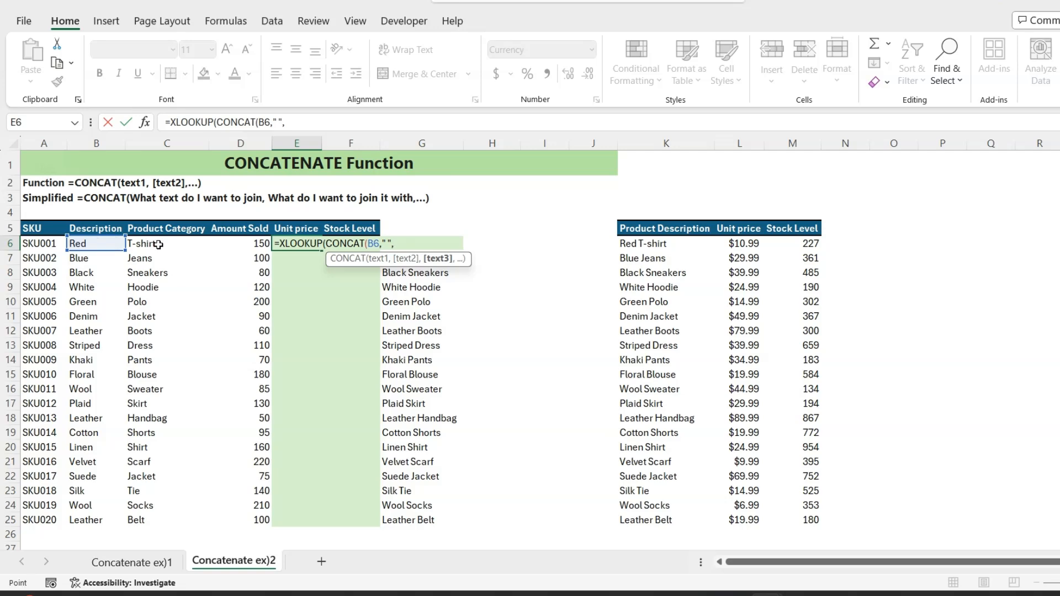
left_click(158, 244)
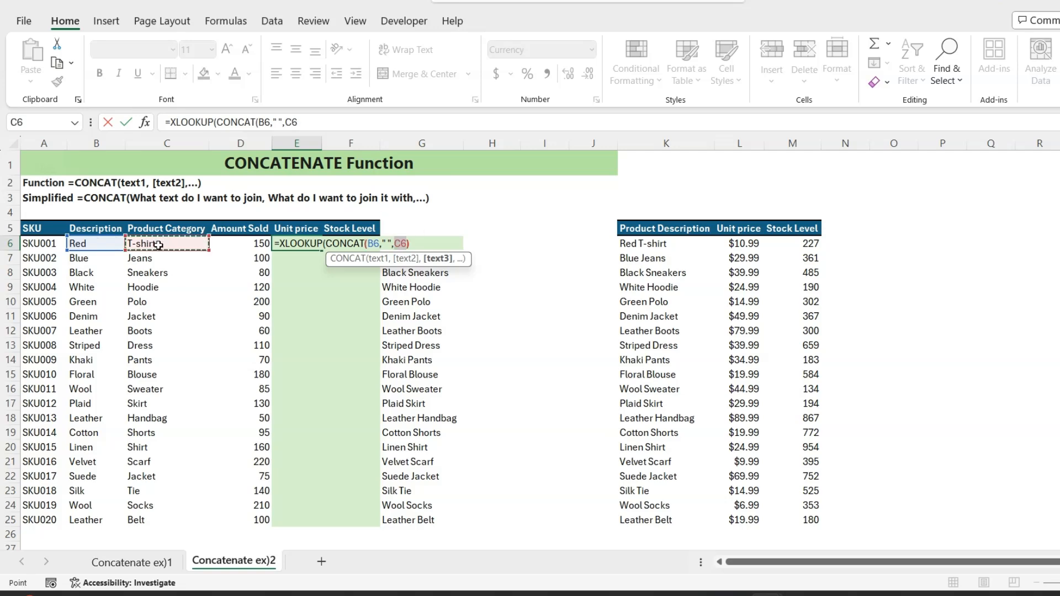
type("),")
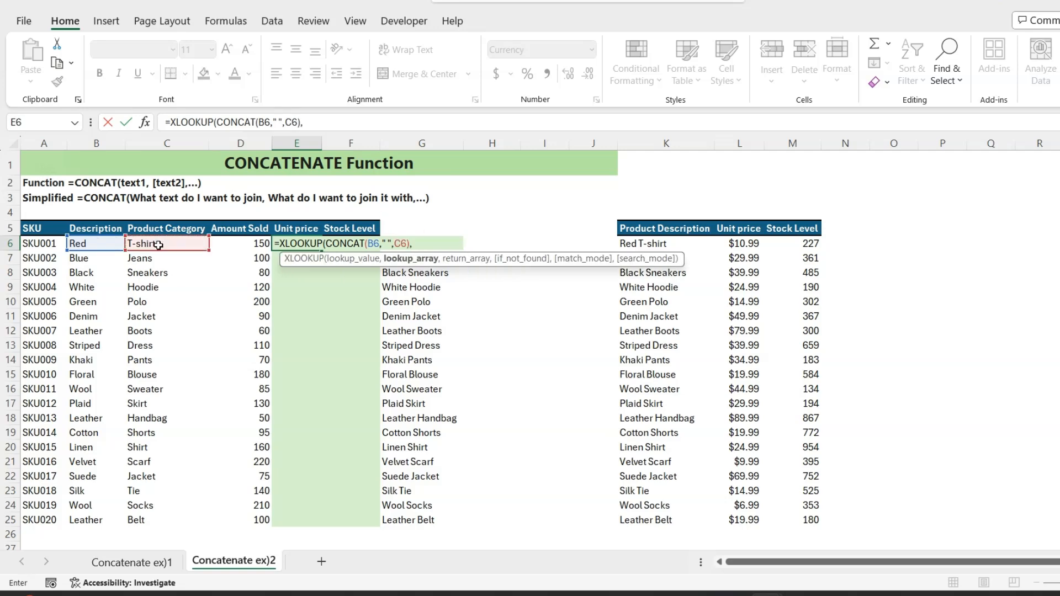
Step: Add the absolute lookup range $K$6:$K$25 and return range $L$6:$L$25 to the E6 XLOOKUP
left_click(635, 241)
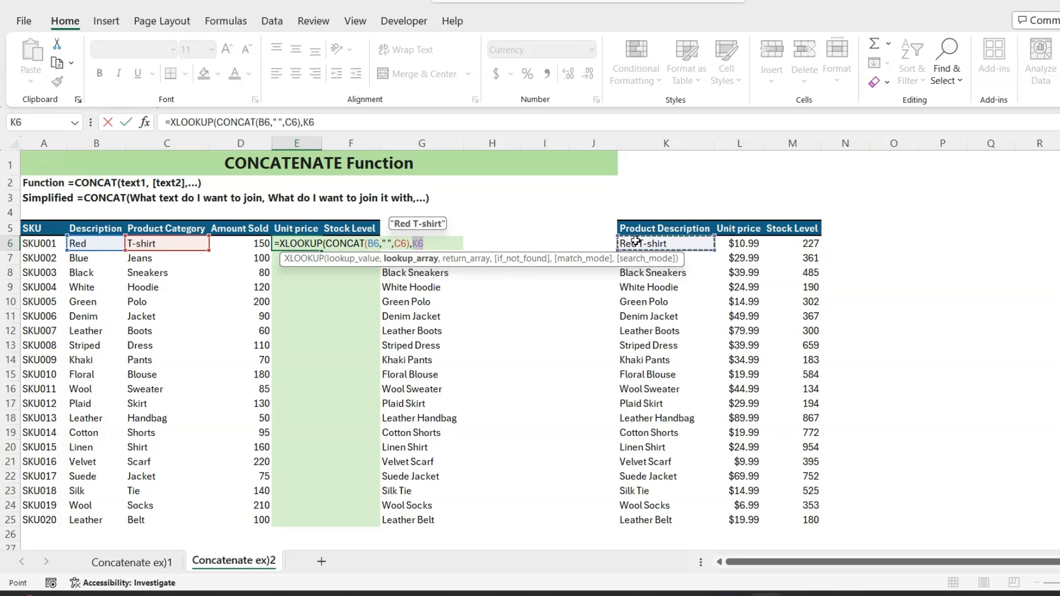
key("ctrl+shift+Down")
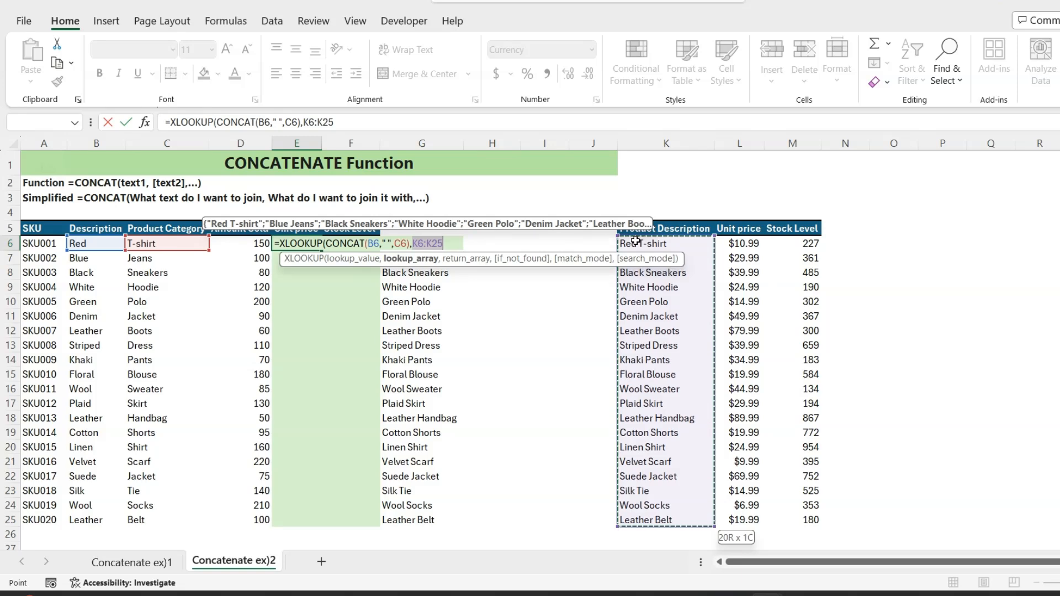
key("F4")
type(",")
left_click(741, 243)
key("ctrl+shift+Down")
key("F4")
Step: Finish the E6 XLOOKUP with "NF", exact match 0 and search mode 1, then fill it down to row 25
type(",\"N")
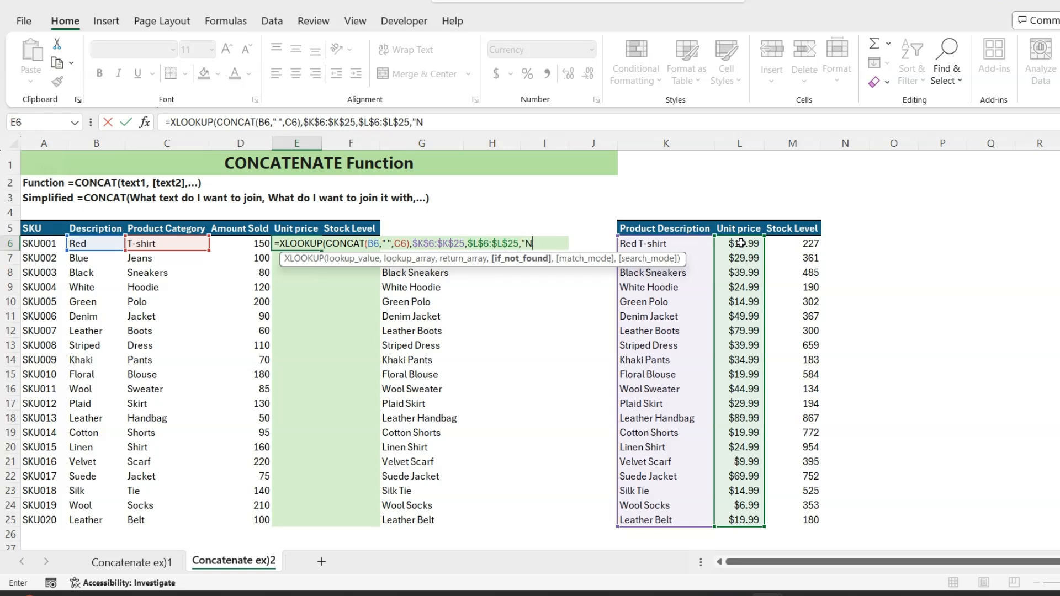
type("F\",0,1)")
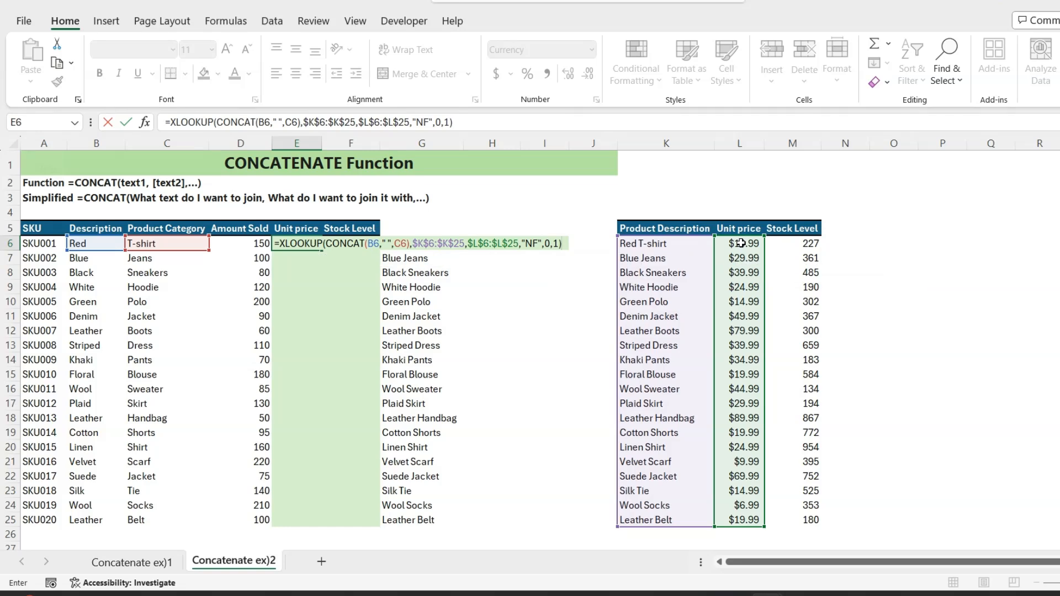
key("ctrl+Return")
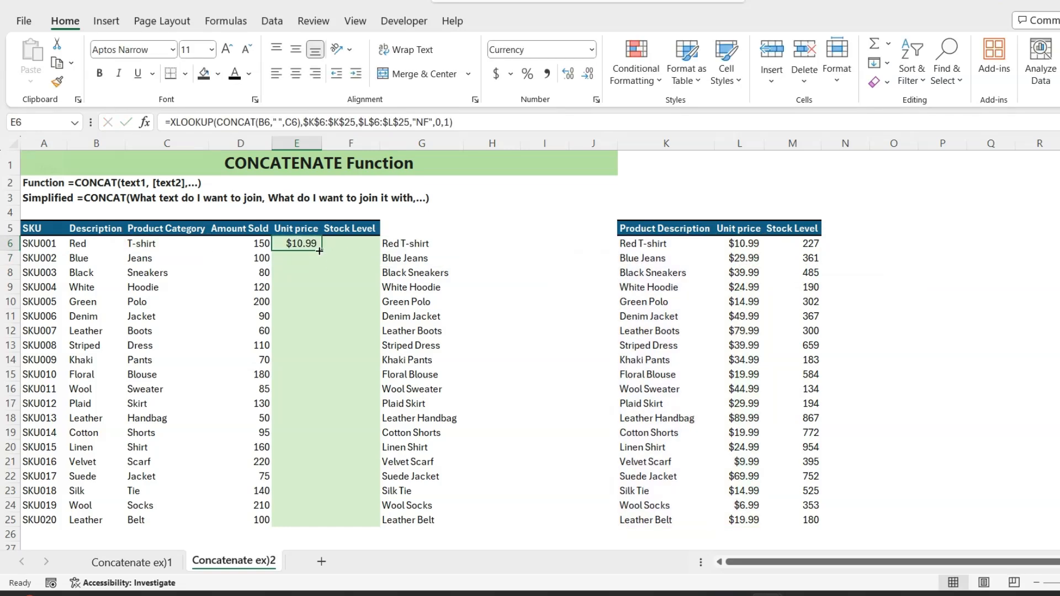
double_click(321, 251)
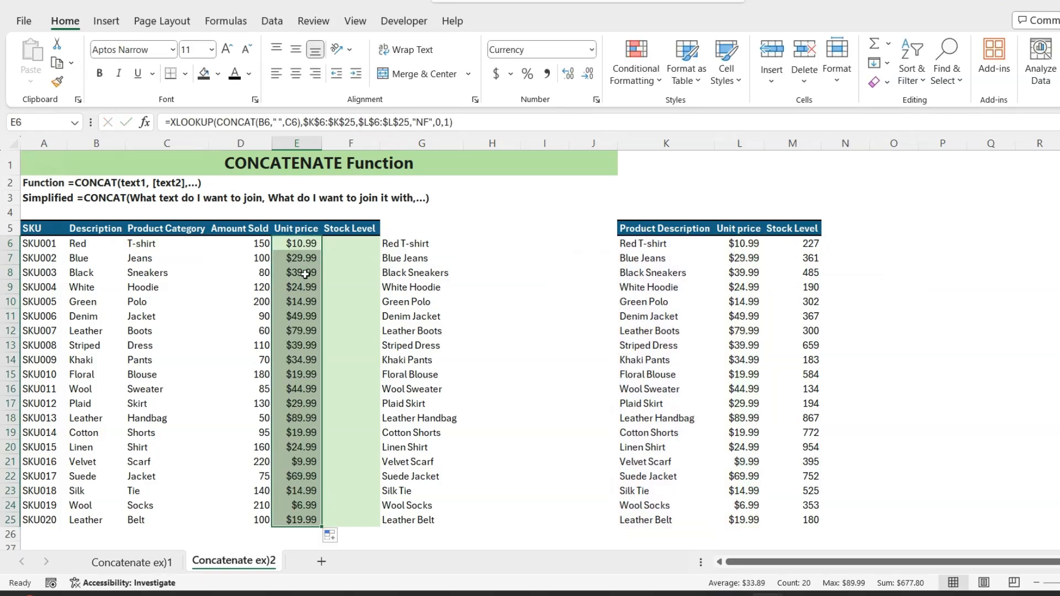
Step: Copy the E6 formula text and paste it into the formula for F6
left_click(296, 243)
double_click(297, 243)
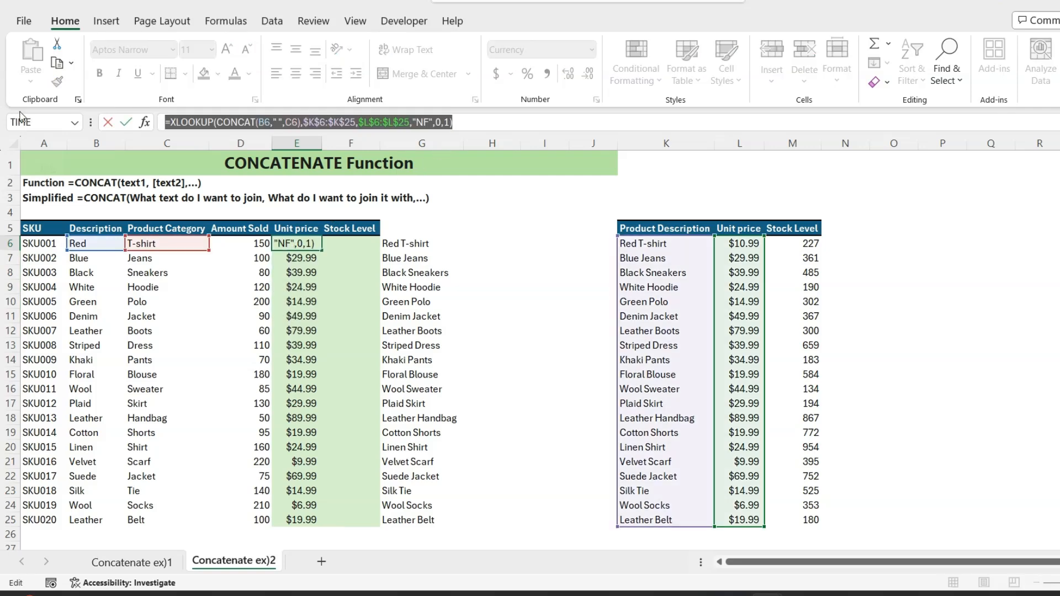
key("Escape")
left_click(350, 245)
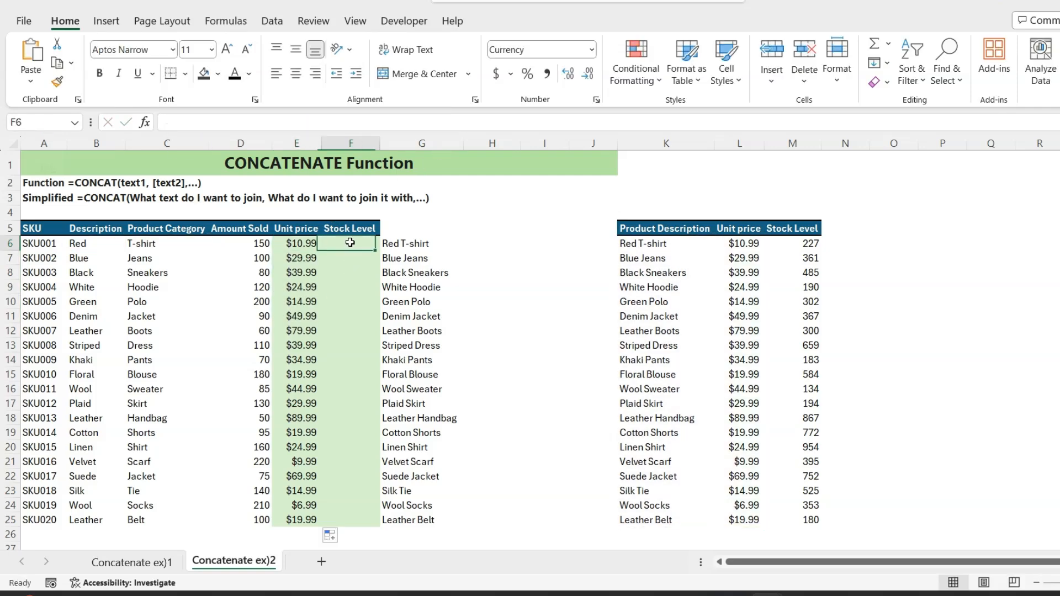
left_click(283, 130)
type("=XLOOKUP(CONCAT(B6,\" \",C6),$K$6:$K$25,$L$6:$L$25,\"NF\",0,1)")
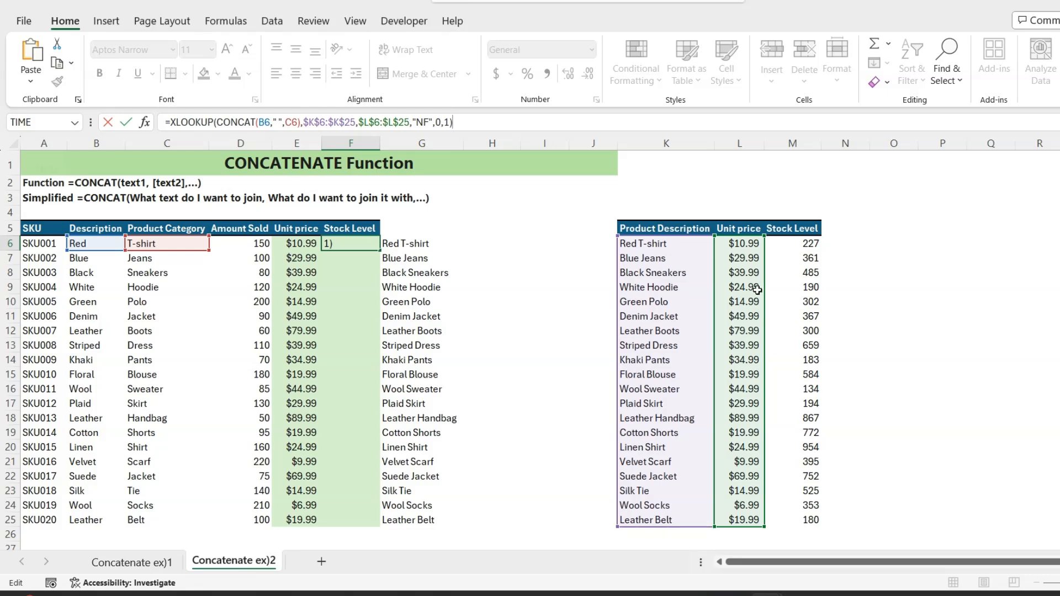
Step: Move the F6 formula's return range to $M$6:$M$25, enter it, and fill it down to row 25
left_click_drag(765, 297, 784, 291)
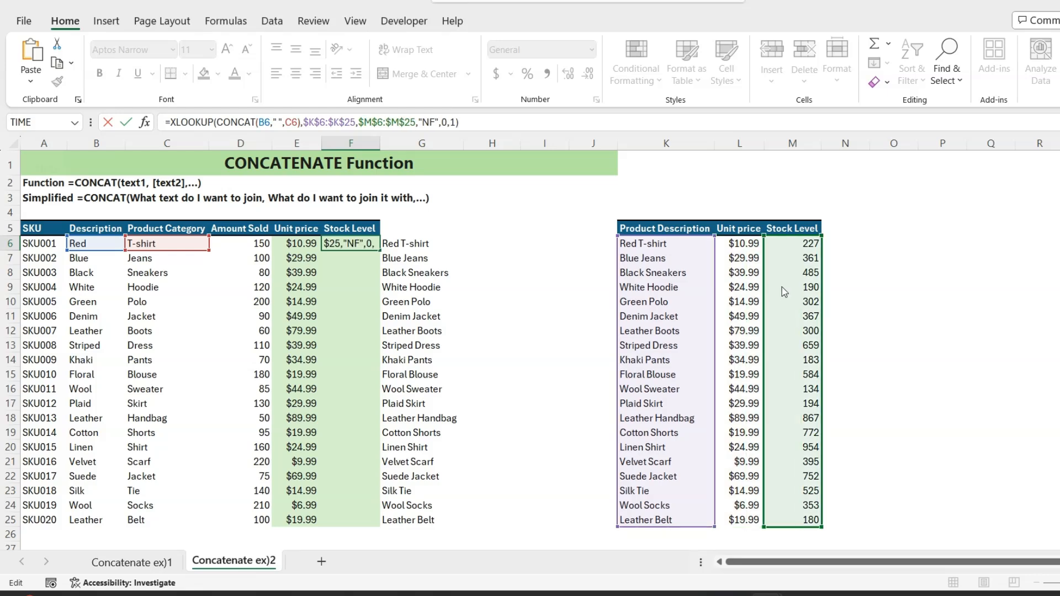
key("ctrl+Return")
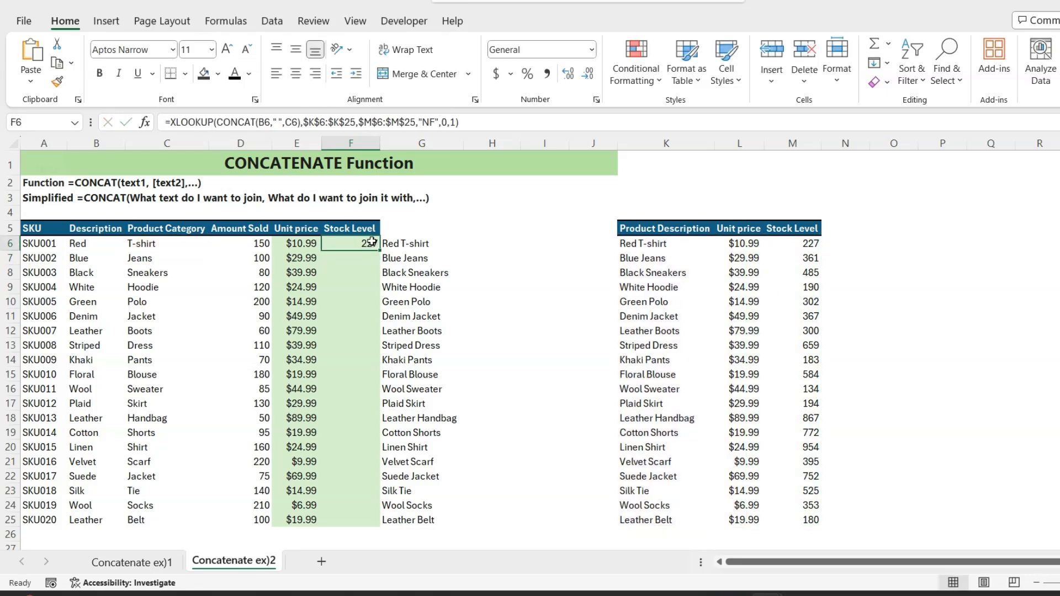
double_click(379, 249)
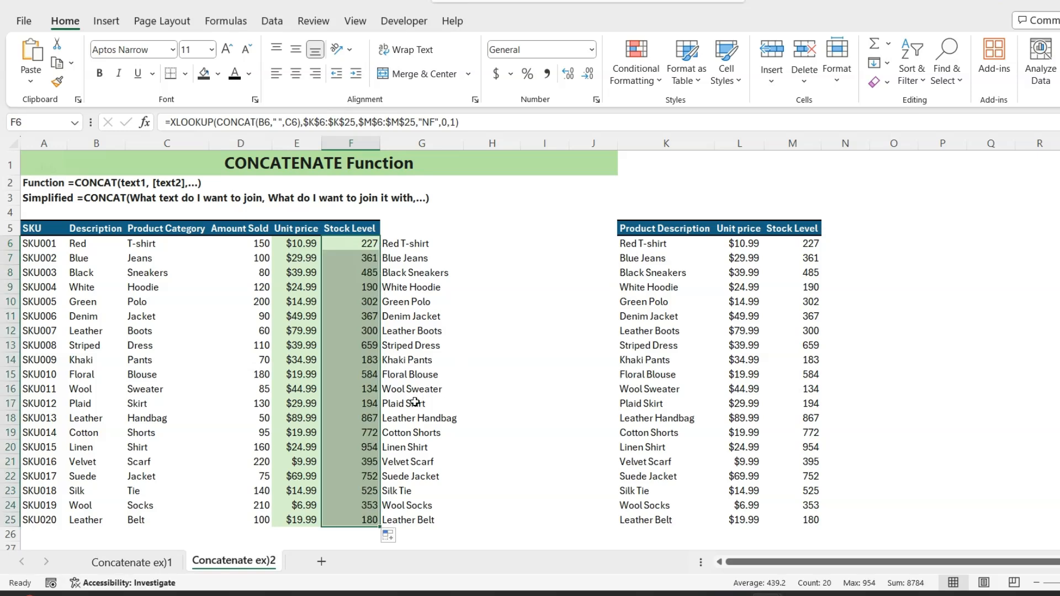